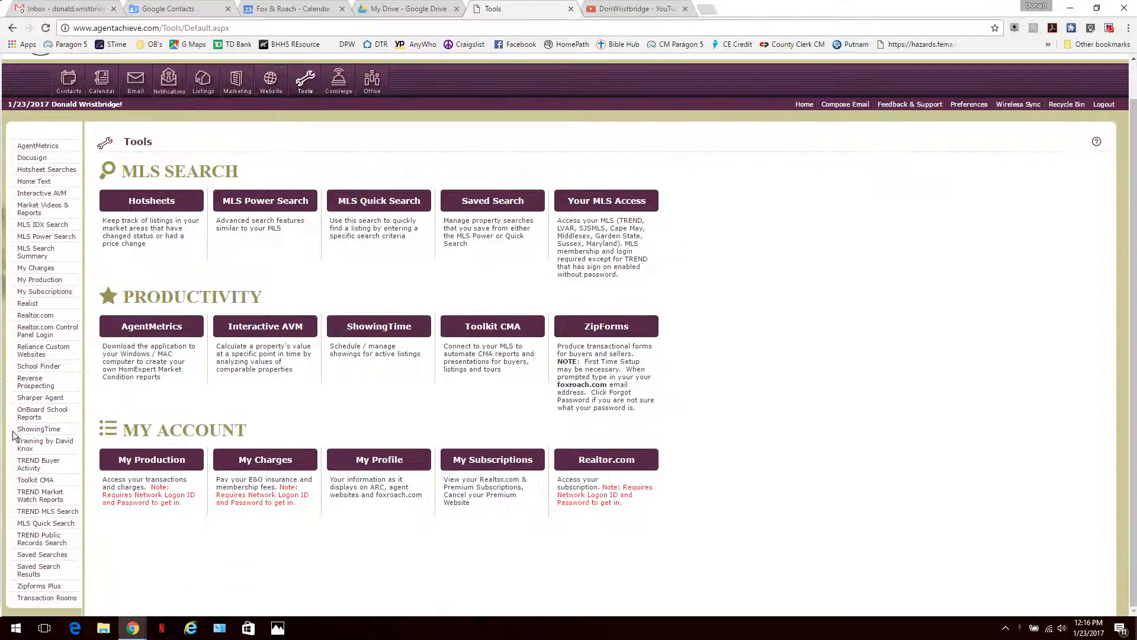
# Step: Open the DocuSign Transaction Rooms dashboard from the Agent Achieve Tools sidebar
pyautogui.click(31, 596)
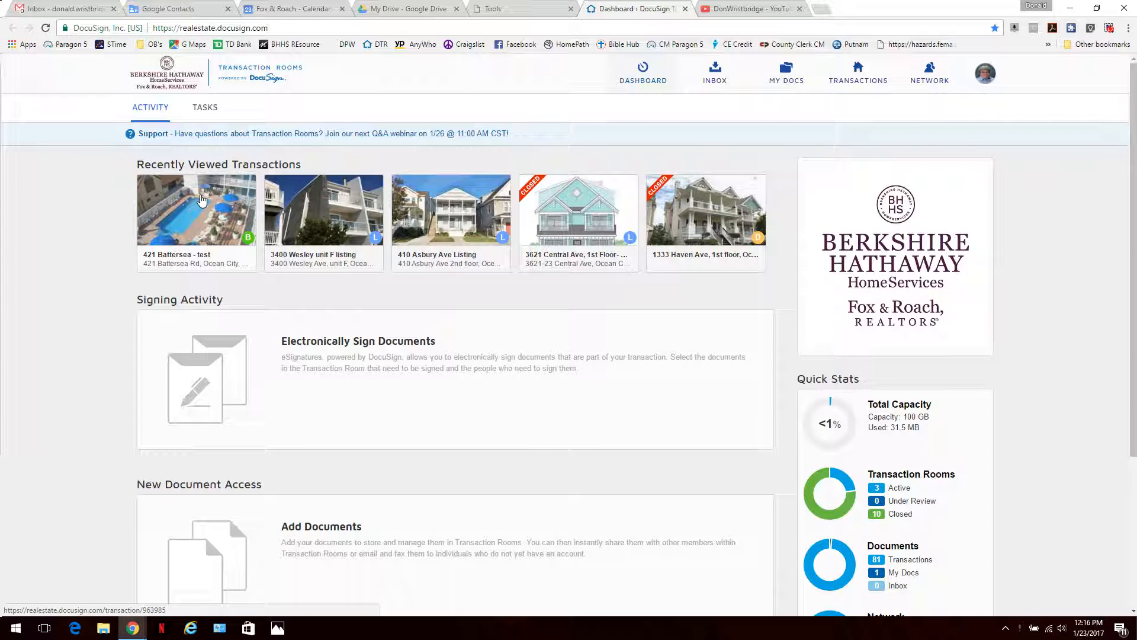
pyautogui.click(201, 200)
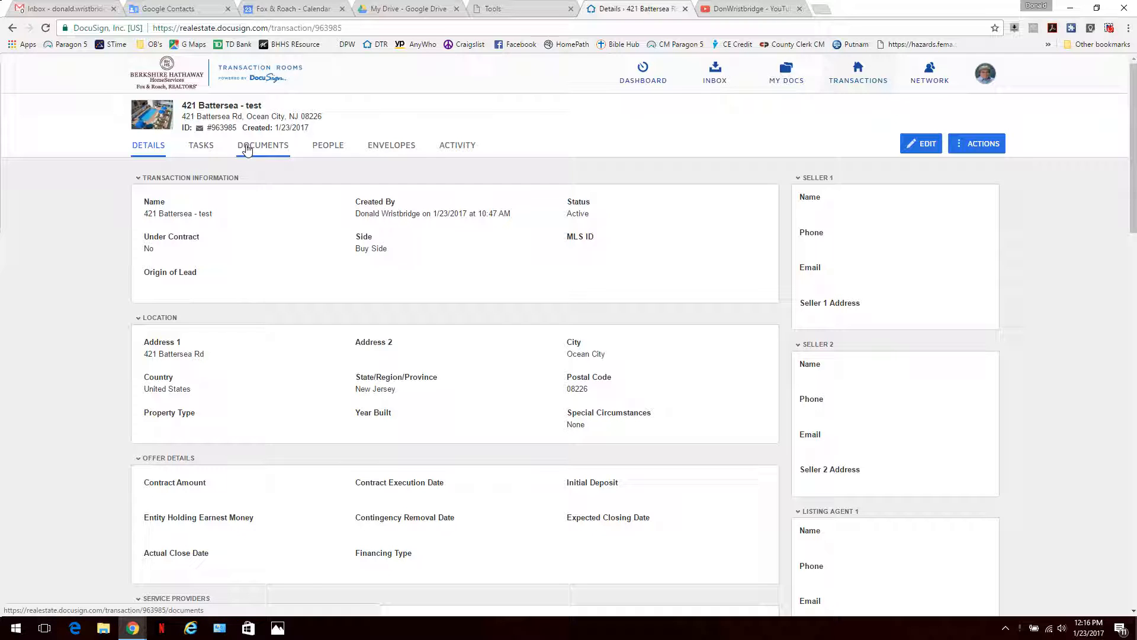
pyautogui.click(202, 148)
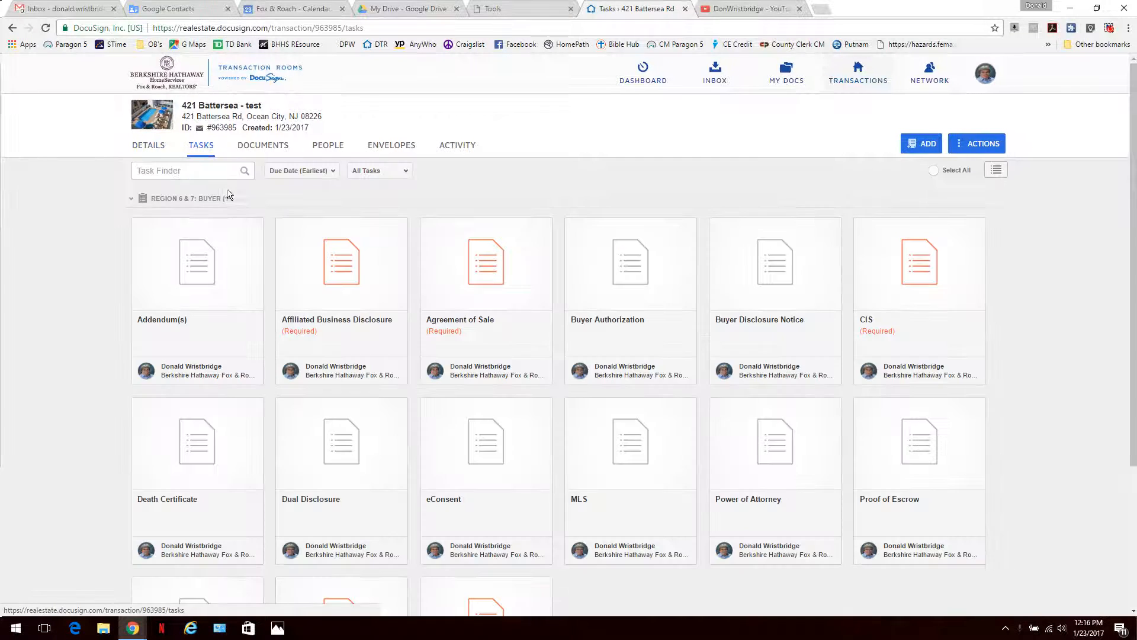
pyautogui.scroll(-3, 248, 320)
pyautogui.scroll(3, 241, 355)
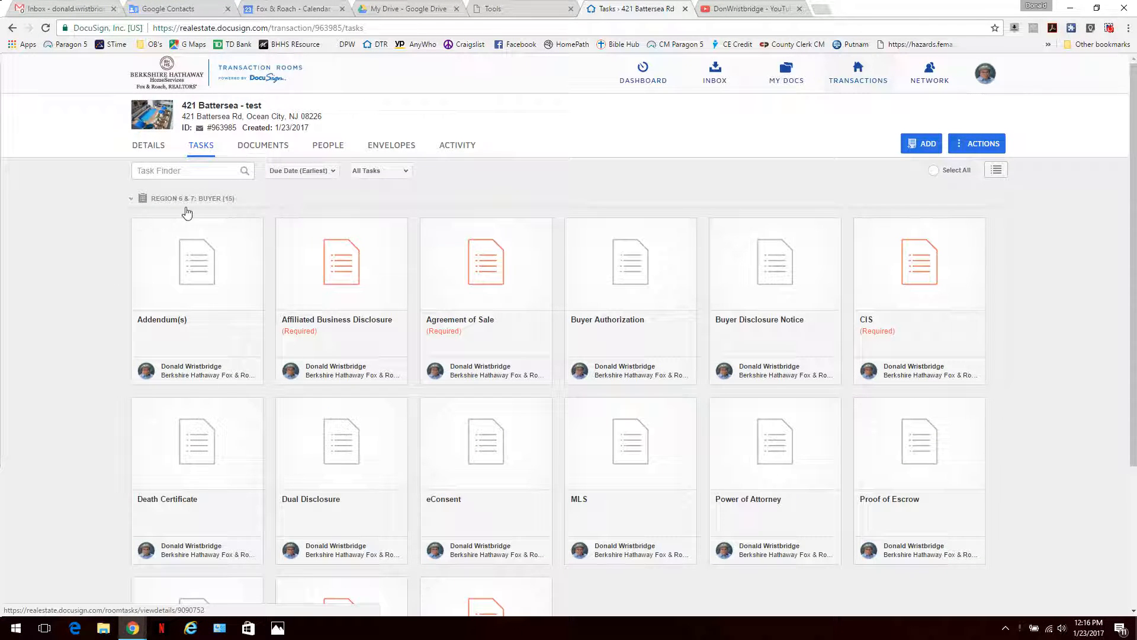
# Step: Show the room's Documents list and the sources available for adding documents
pyautogui.click(252, 153)
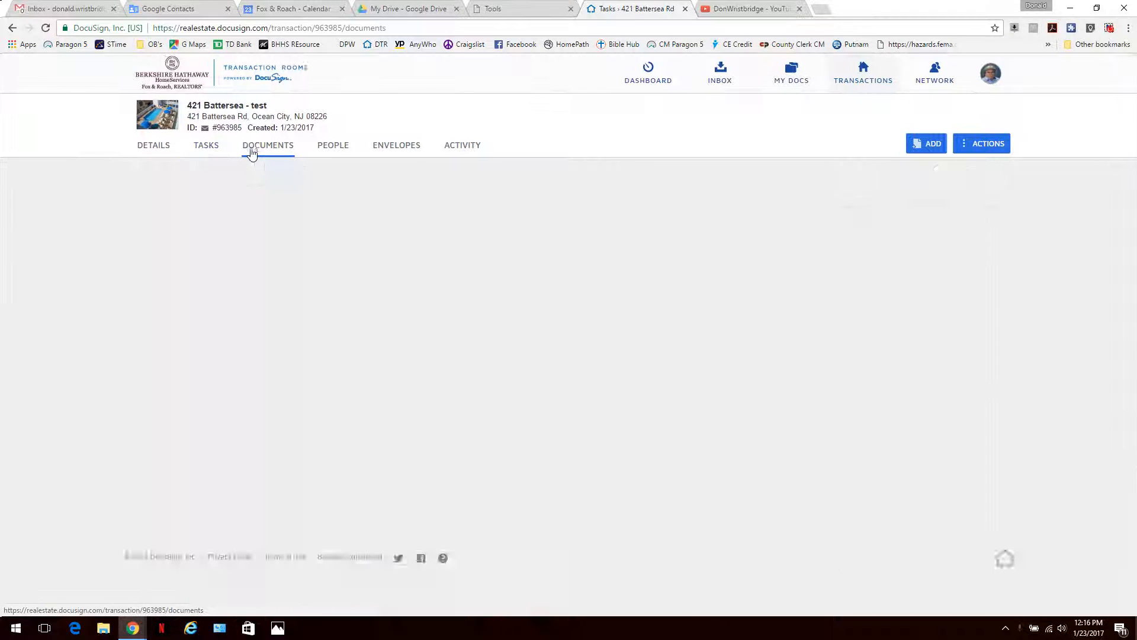
pyautogui.scroll(-5, 442, 304)
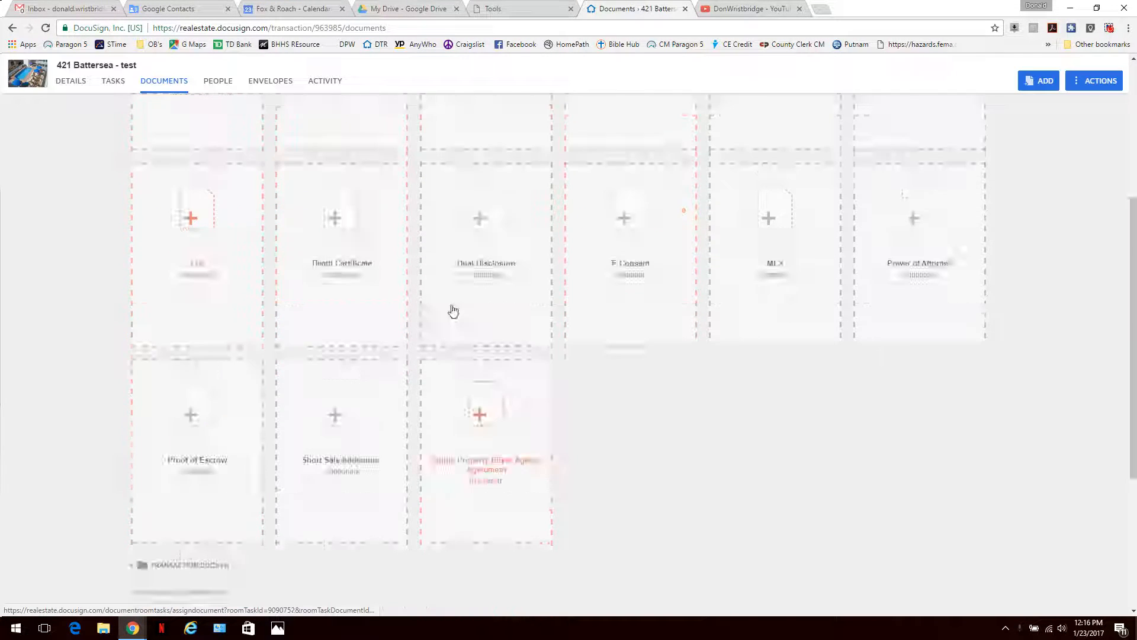
pyautogui.scroll(5, 454, 310)
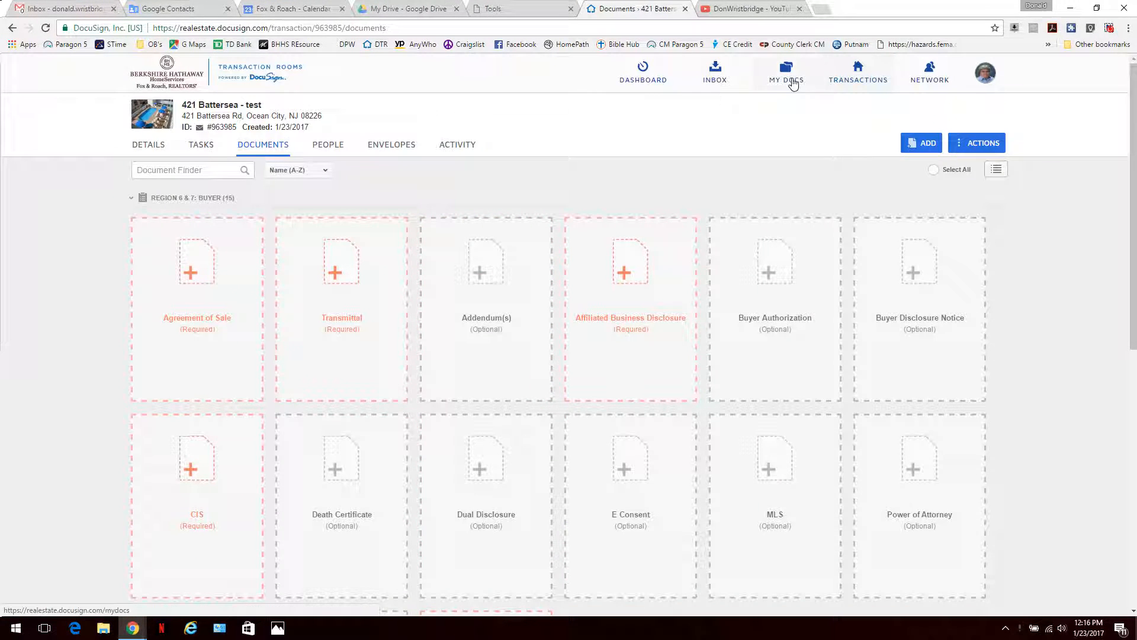
pyautogui.click(927, 147)
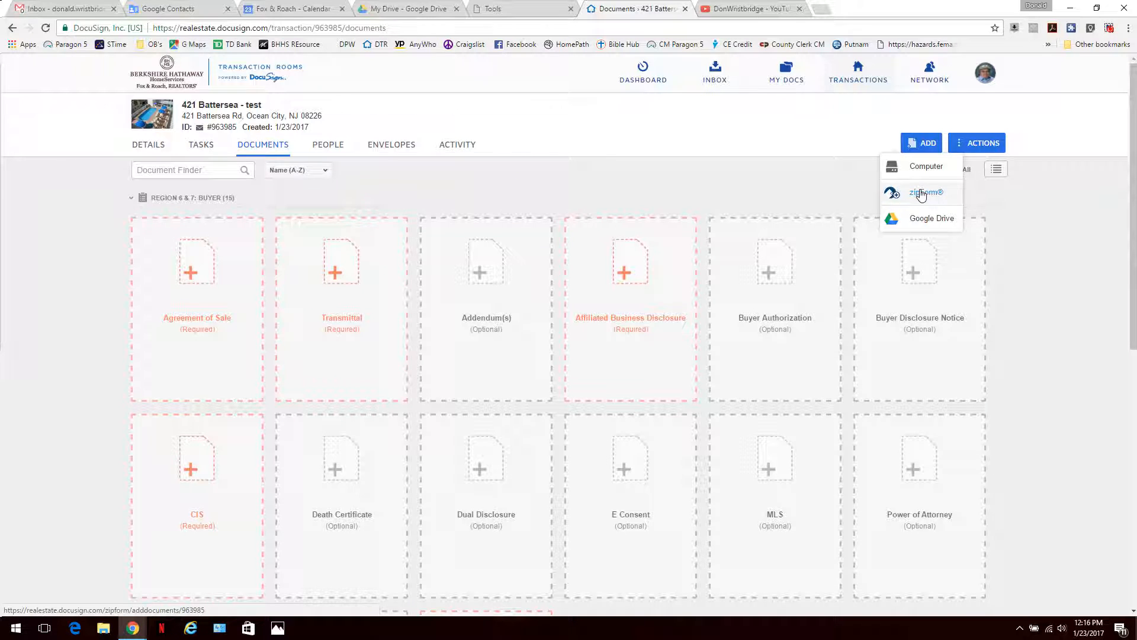
pyautogui.click(922, 194)
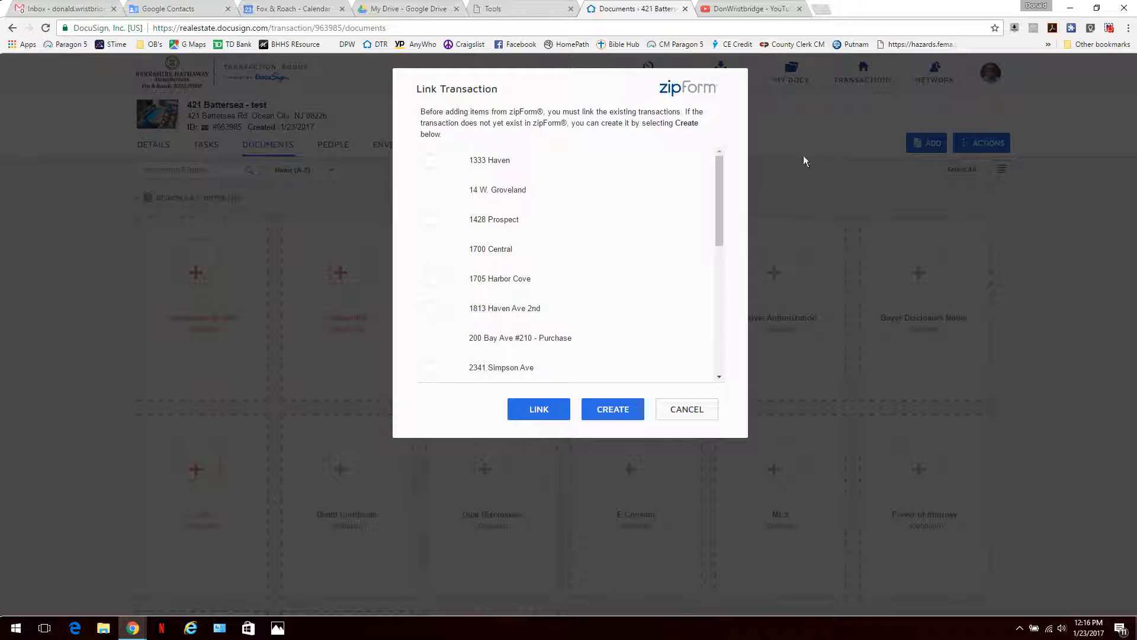
pyautogui.moveTo(714, 163); pyautogui.dragTo(709, 300)
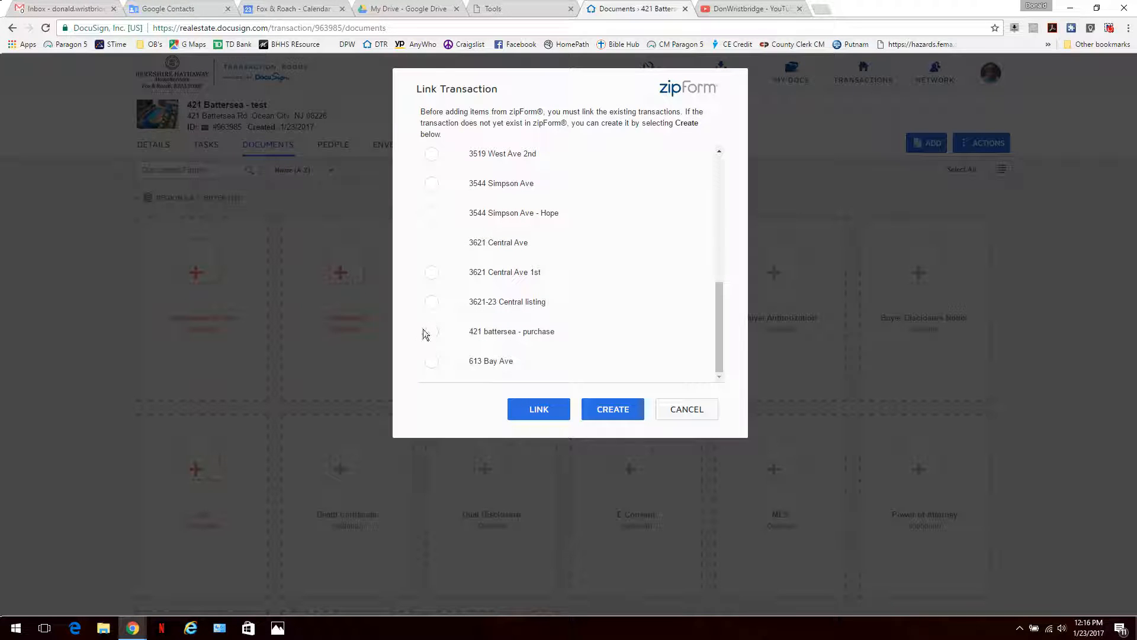
pyautogui.click(537, 408)
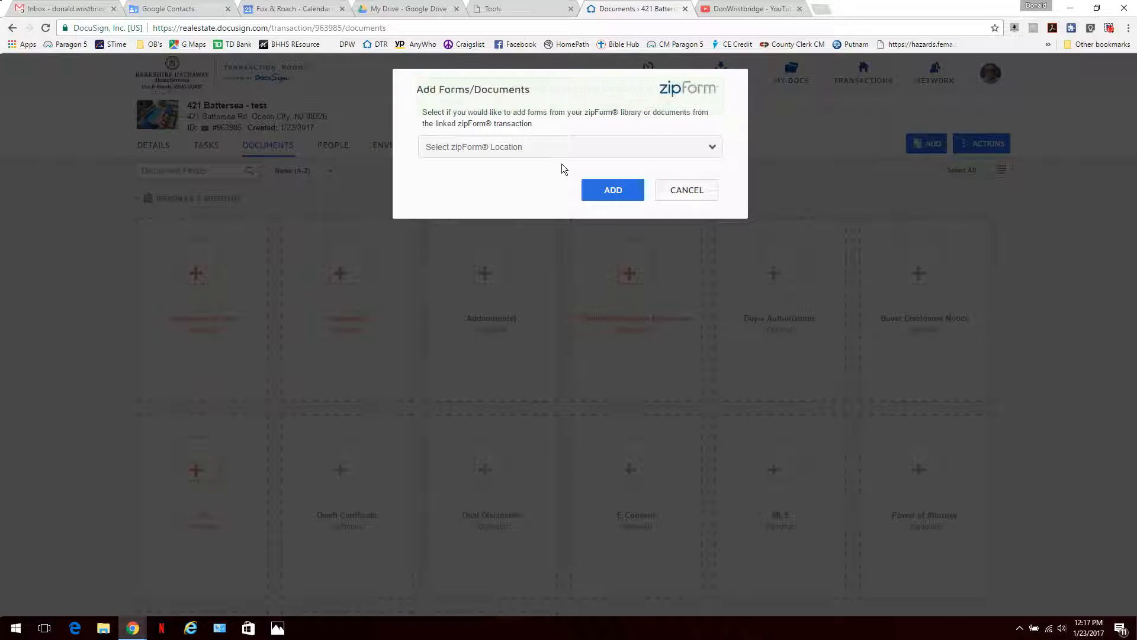
pyautogui.click(709, 153)
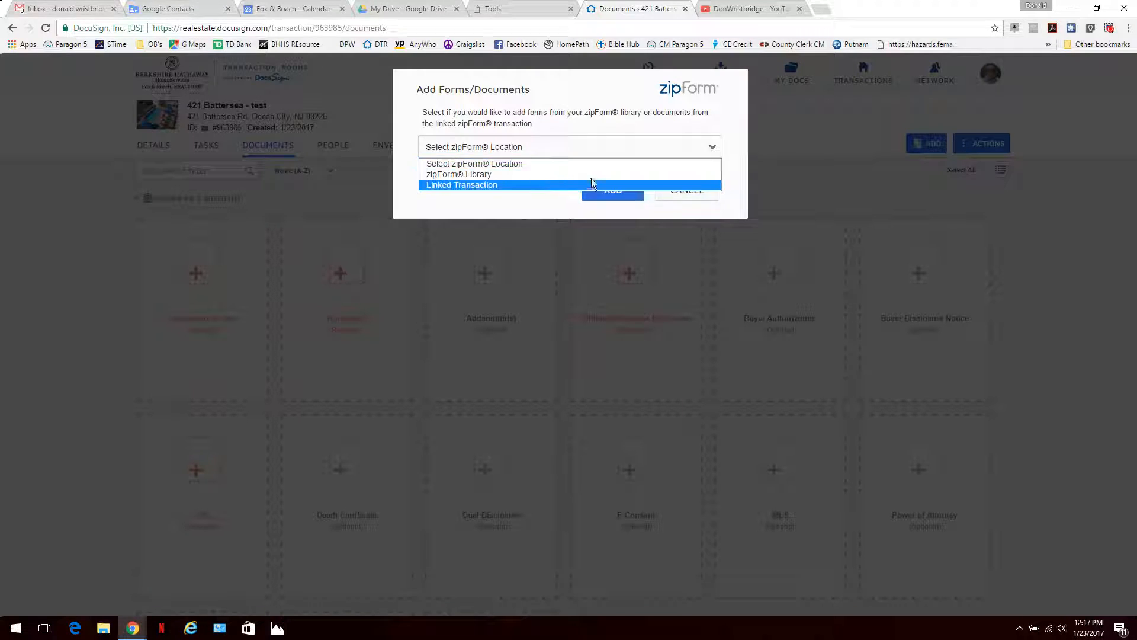
pyautogui.click(508, 186)
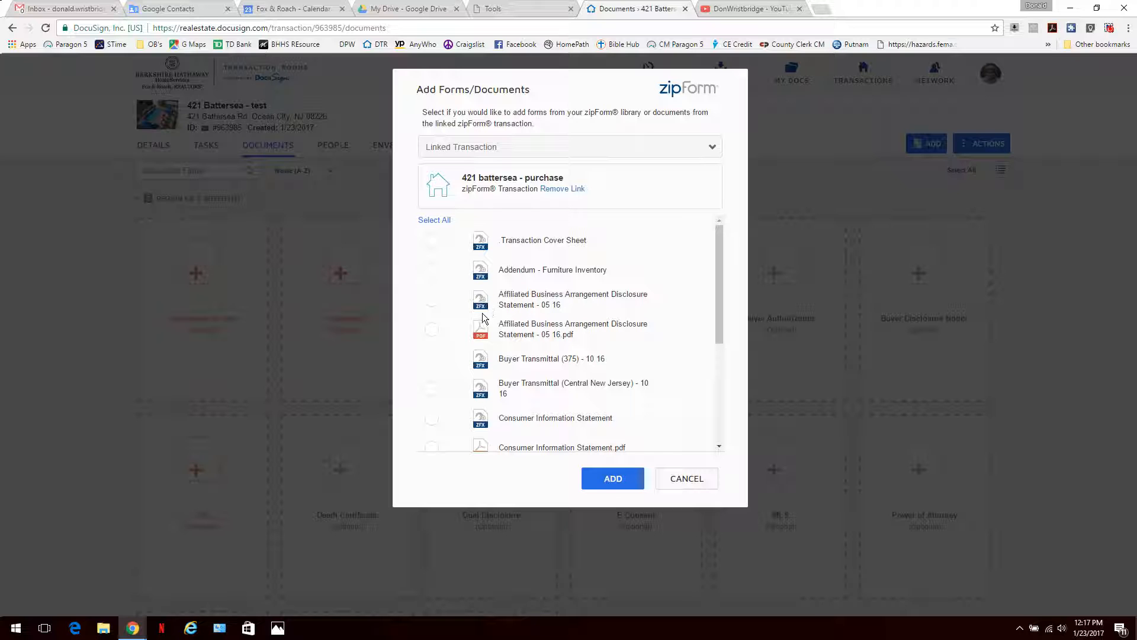
# Step: Check Affiliated Business, Buyer Transmittal, Consumer Information and Single Property Buyer Agency documents and add them
pyautogui.click(431, 335)
pyautogui.scroll(-1, 431, 337)
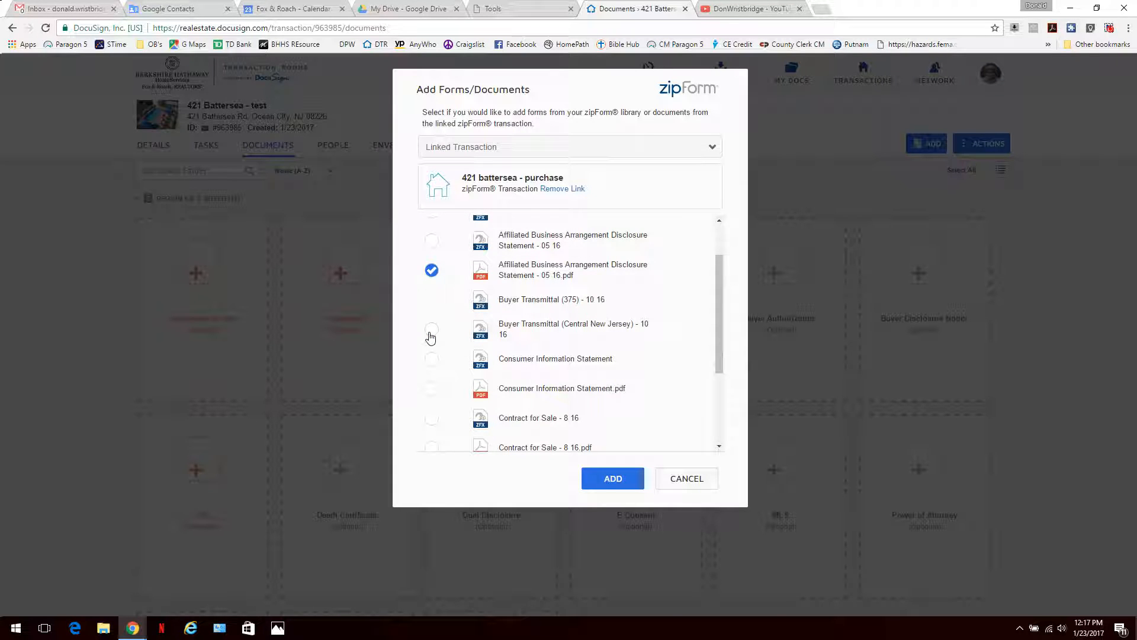
pyautogui.scroll(-2, 431, 337)
pyautogui.click(432, 271)
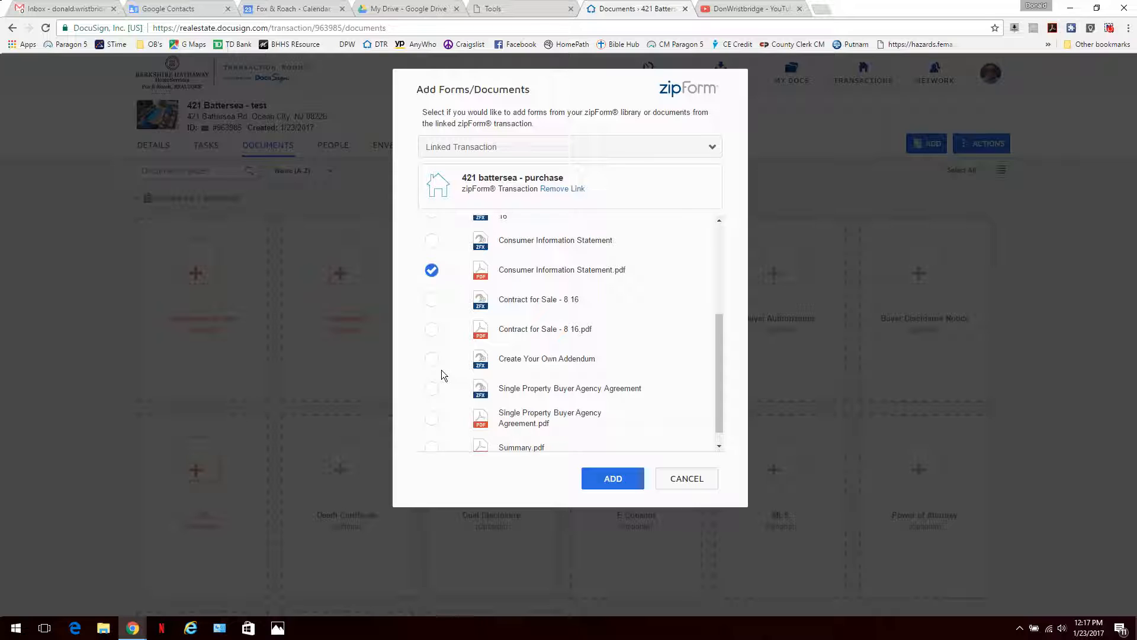
pyautogui.scroll(-1, 441, 374)
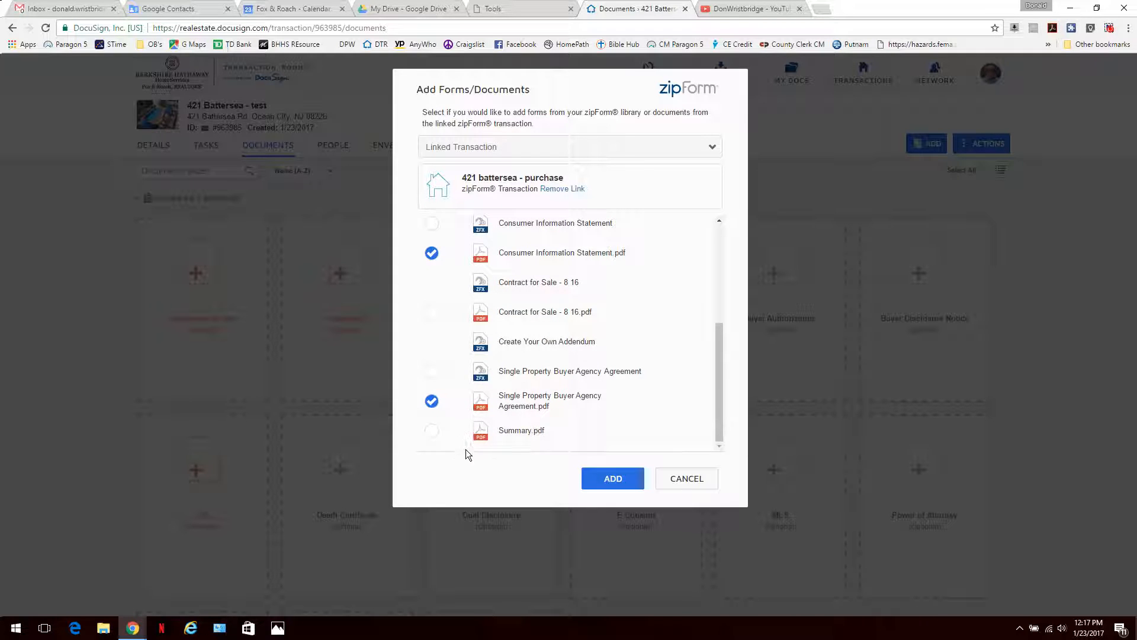
pyautogui.moveTo(720, 354); pyautogui.dragTo(726, 282)
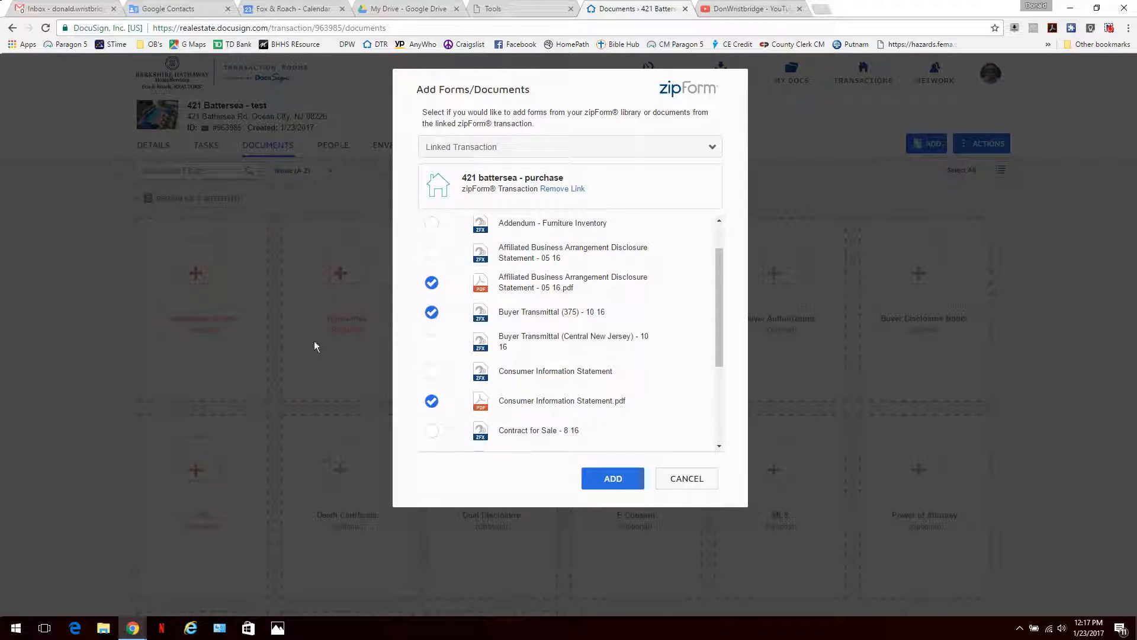
pyautogui.click(598, 481)
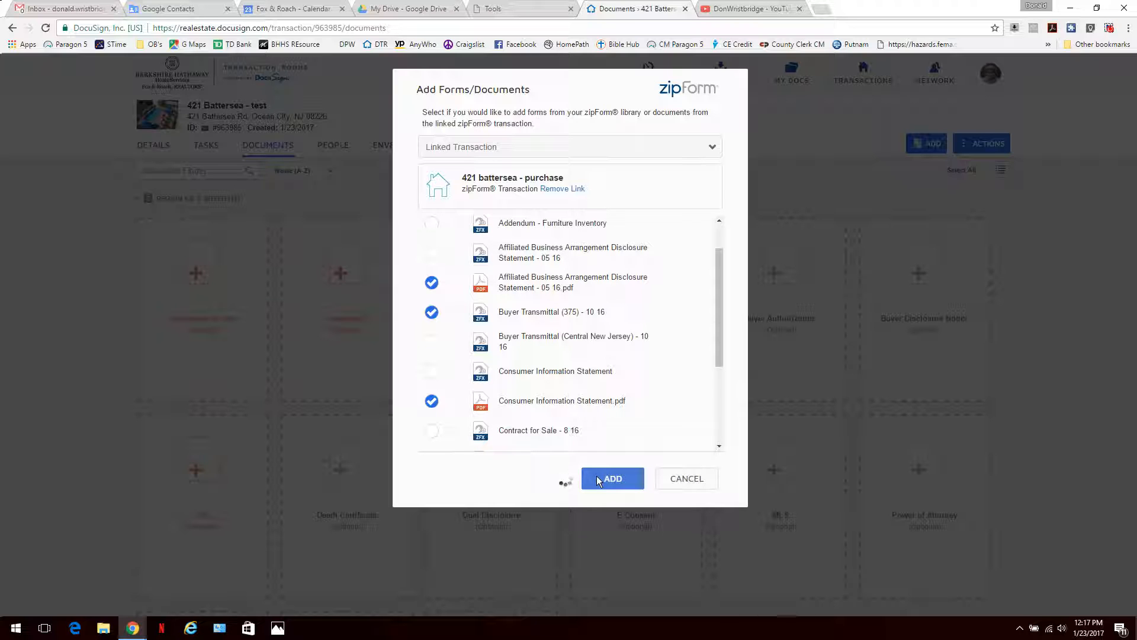
# Step: Assign the Single Property Buyer Agency Agreement PDF to its task tile
pyautogui.scroll(-5, 526, 434)
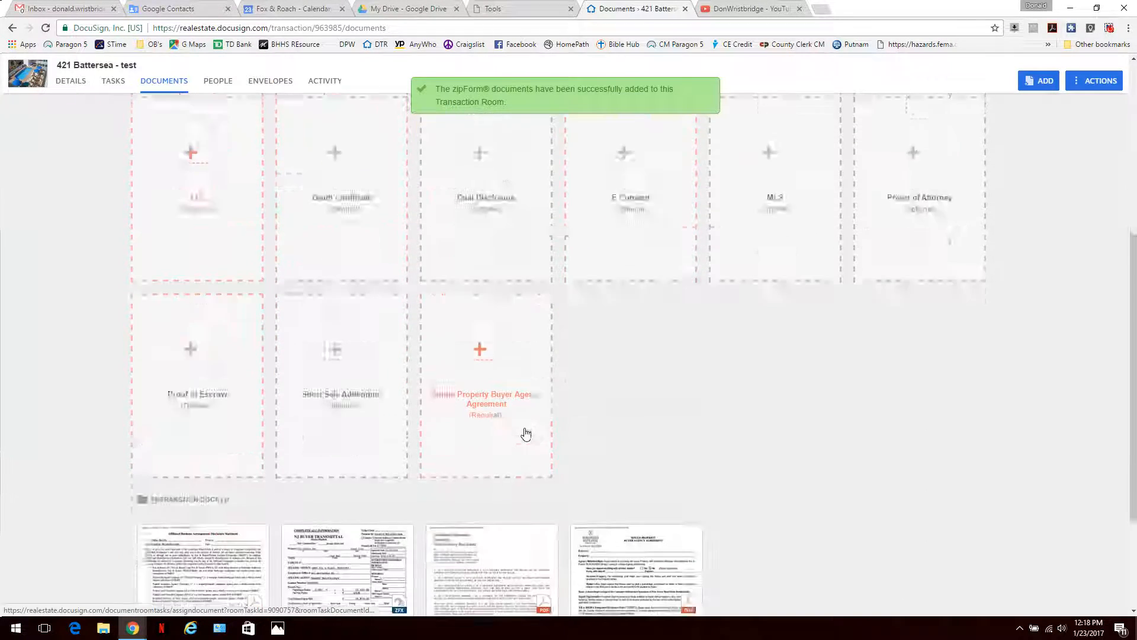
pyautogui.scroll(5, 526, 435)
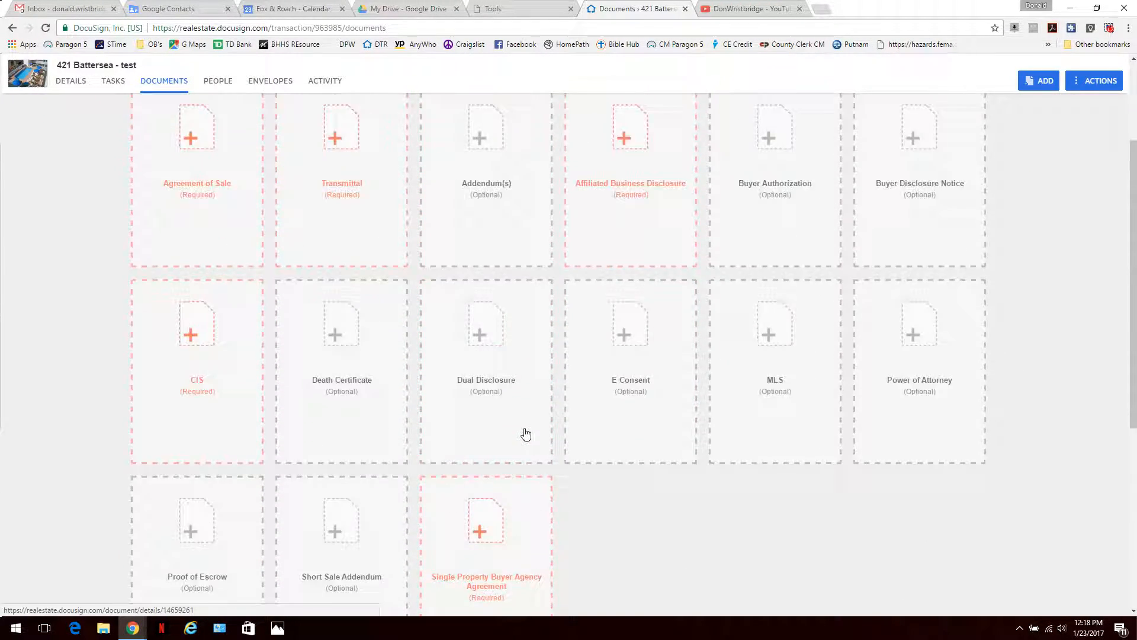
pyautogui.scroll(-6, 493, 475)
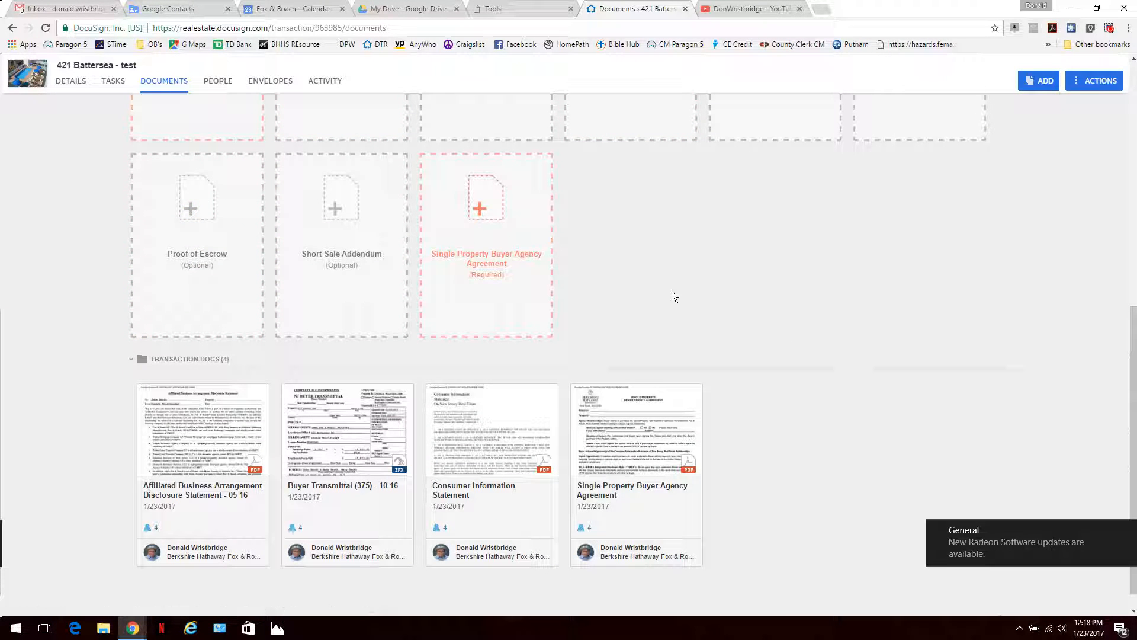
pyautogui.scroll(5, 672, 290)
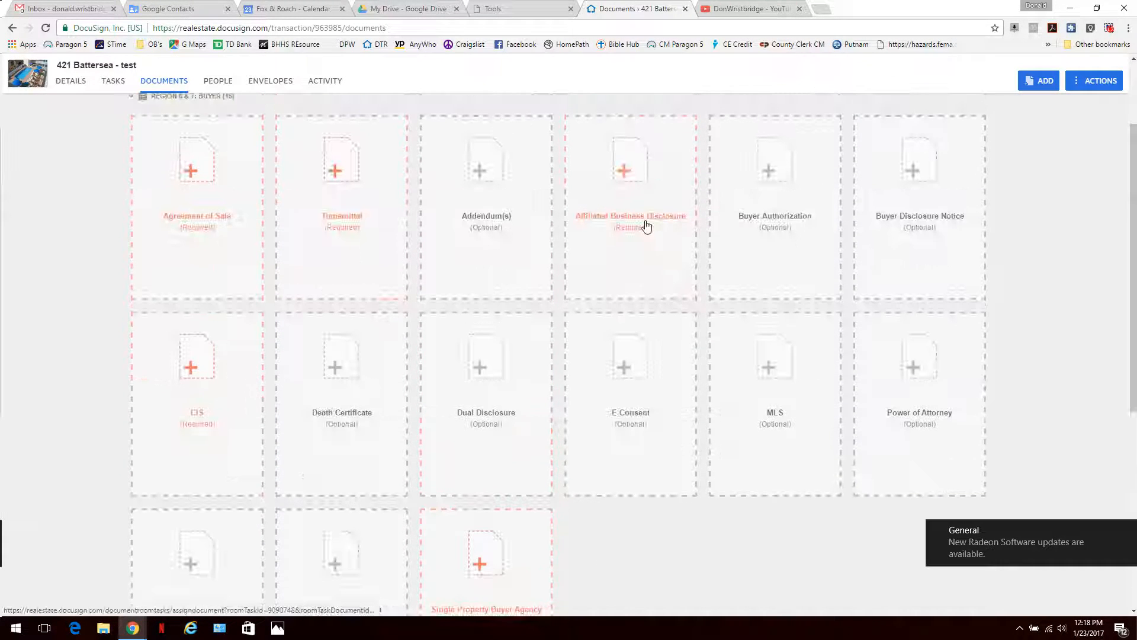
pyautogui.scroll(-3, 586, 397)
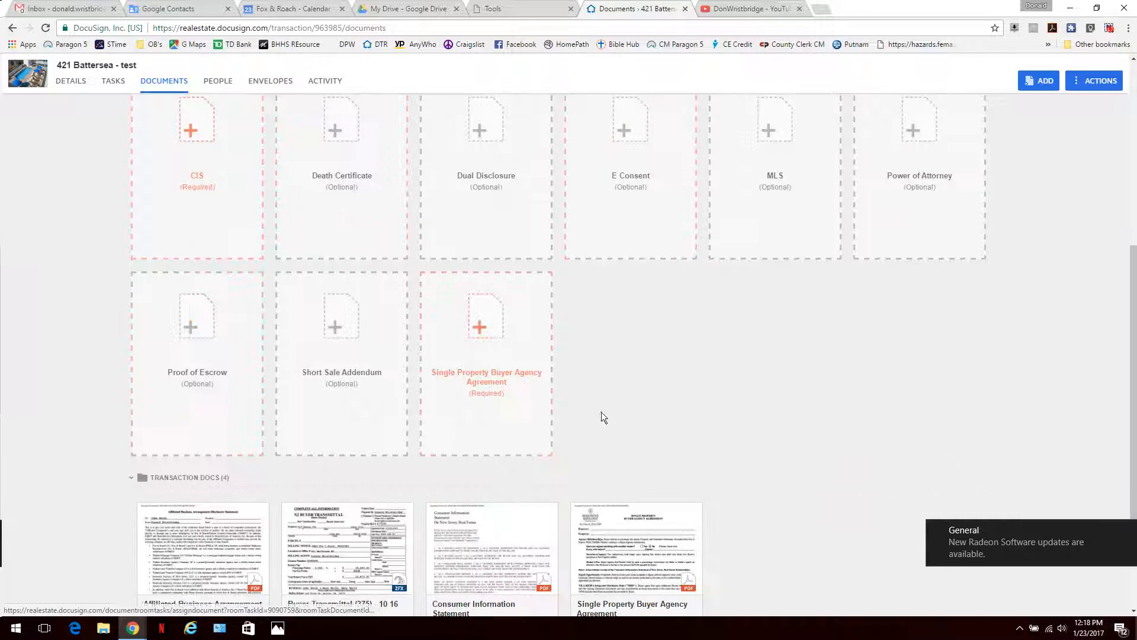
pyautogui.moveTo(639, 543); pyautogui.dragTo(500, 325)
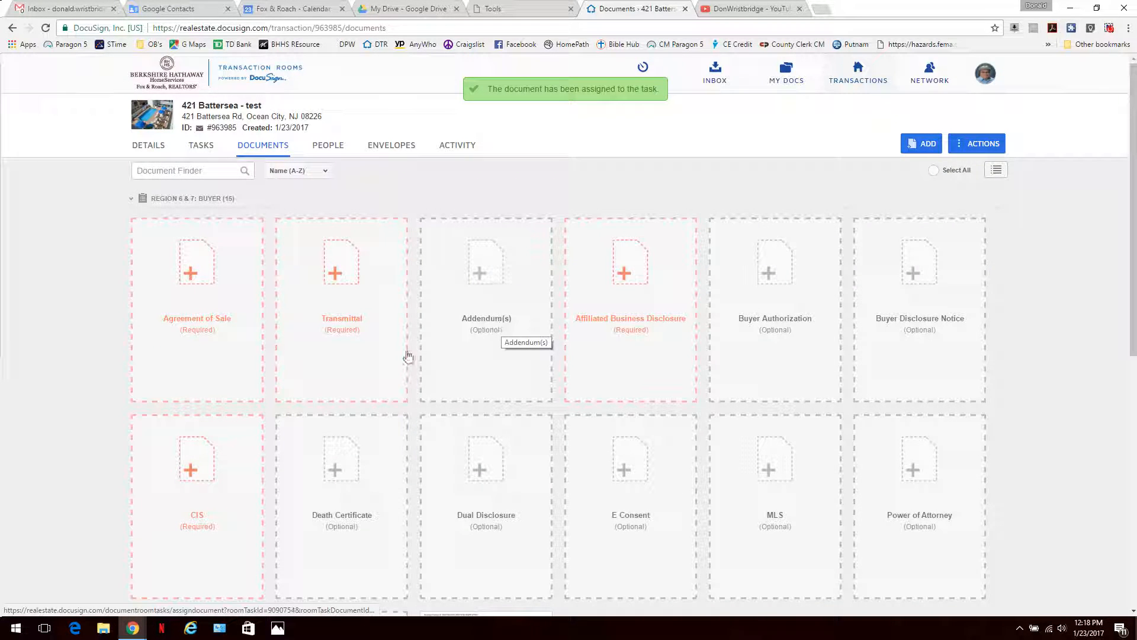
# Step: Try assigning Buyer Transmittal (375) to the Transmittal task, cancelling after the error
pyautogui.scroll(-2, 393, 365)
pyautogui.scroll(-5, 393, 366)
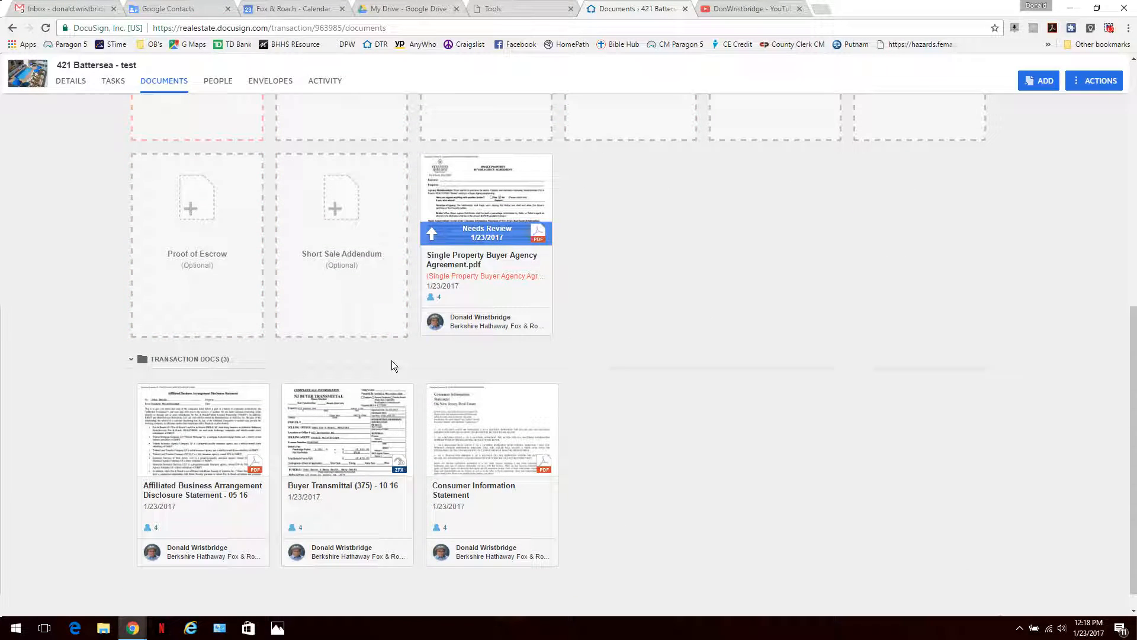
pyautogui.scroll(3, 392, 365)
pyautogui.scroll(4, 393, 360)
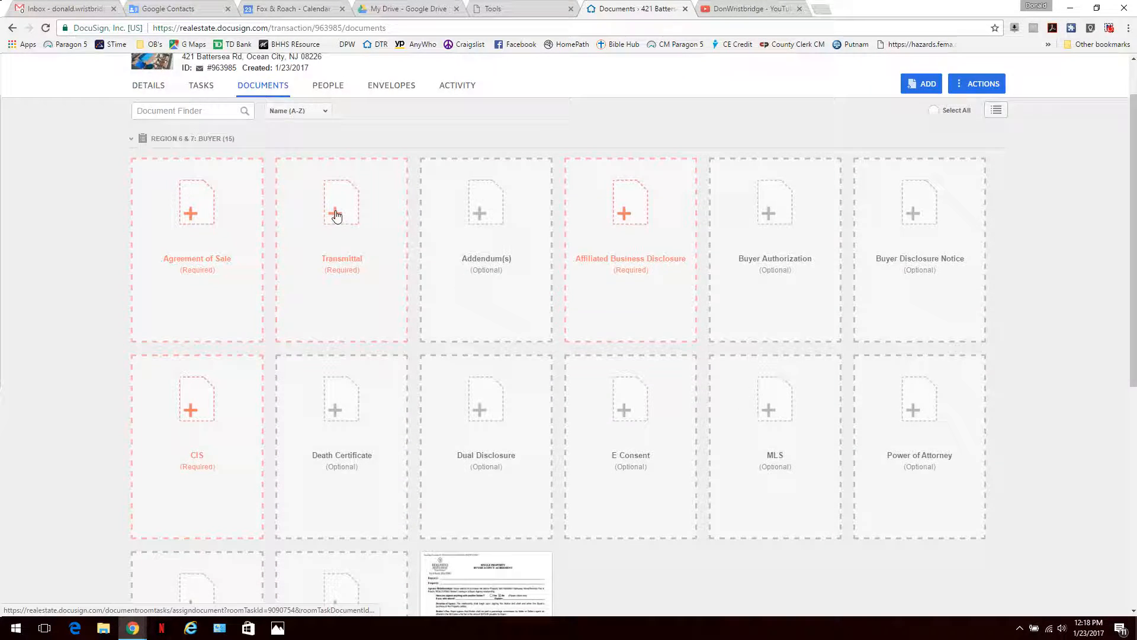
pyautogui.click(336, 213)
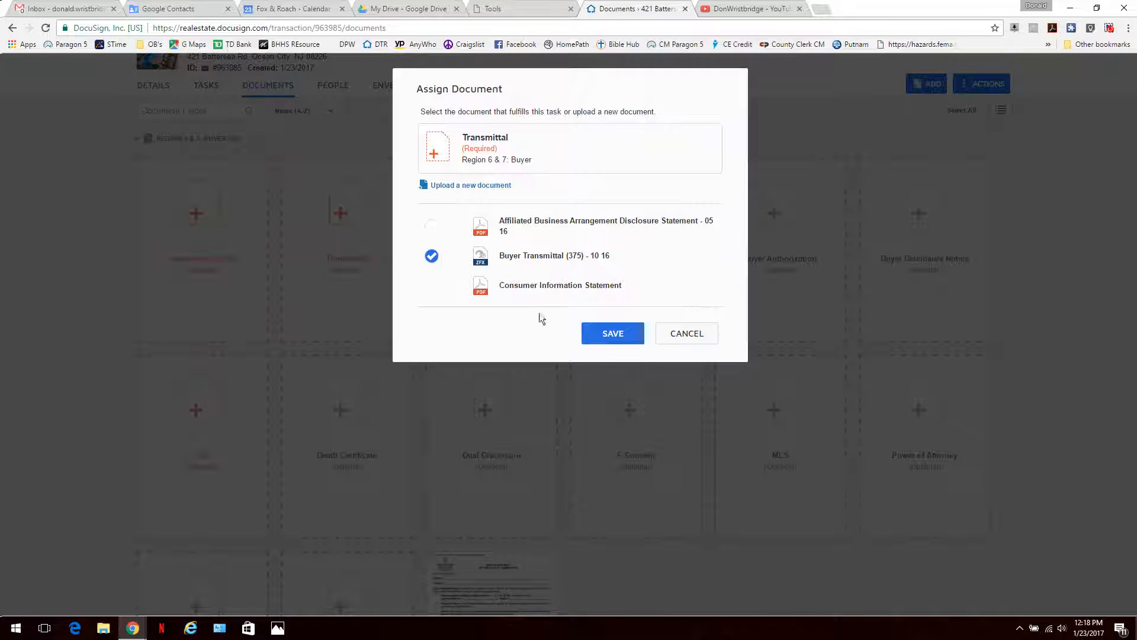
pyautogui.click(600, 336)
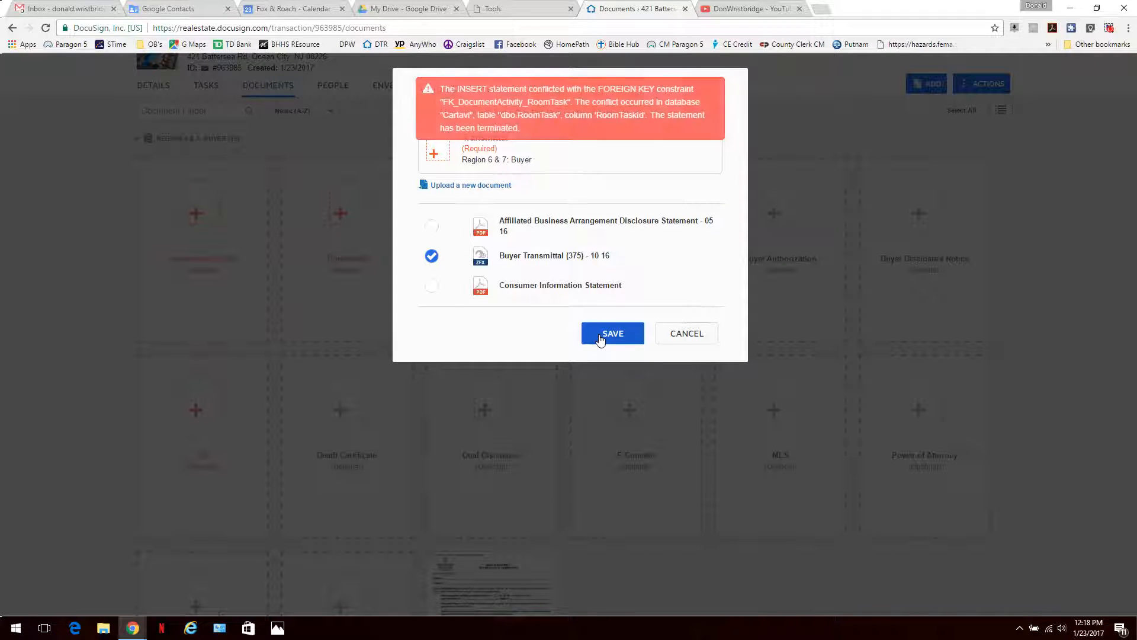
pyautogui.click(681, 336)
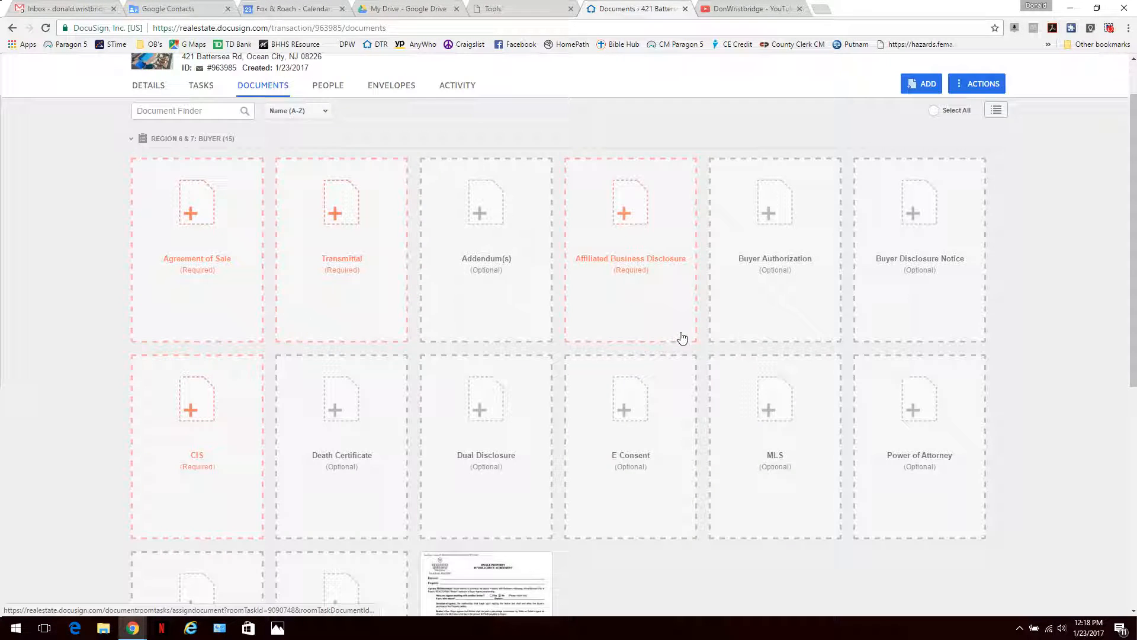
pyautogui.scroll(-7, 541, 308)
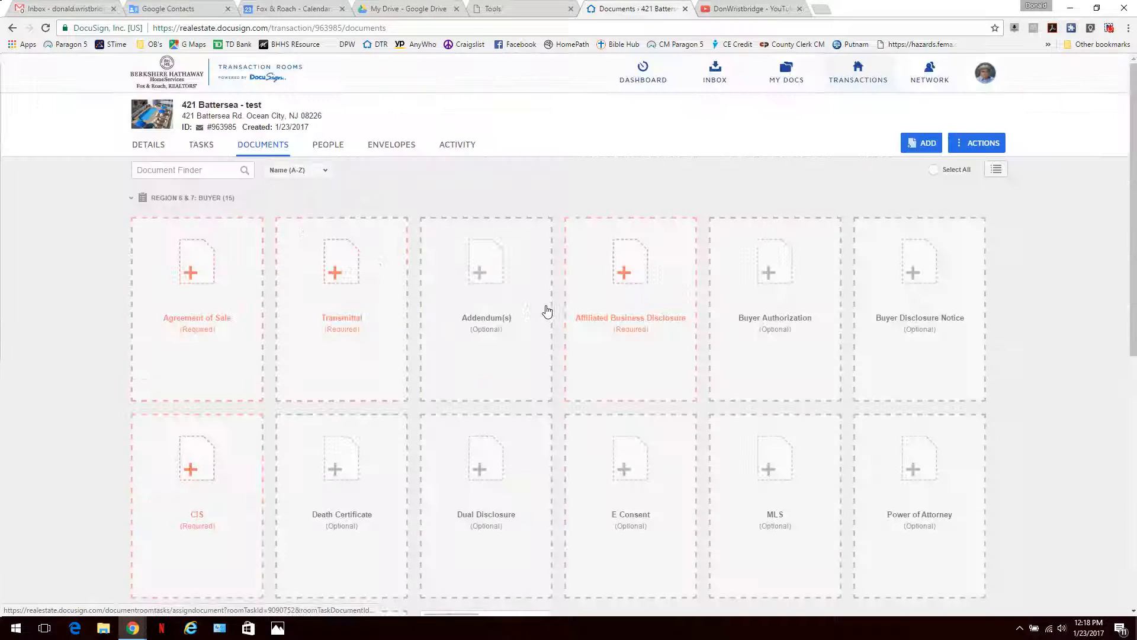
# Step: Preview the Consumer Information Statement, then assign it to the CIS task
pyautogui.scroll(-6, 545, 310)
pyautogui.scroll(-2, 554, 320)
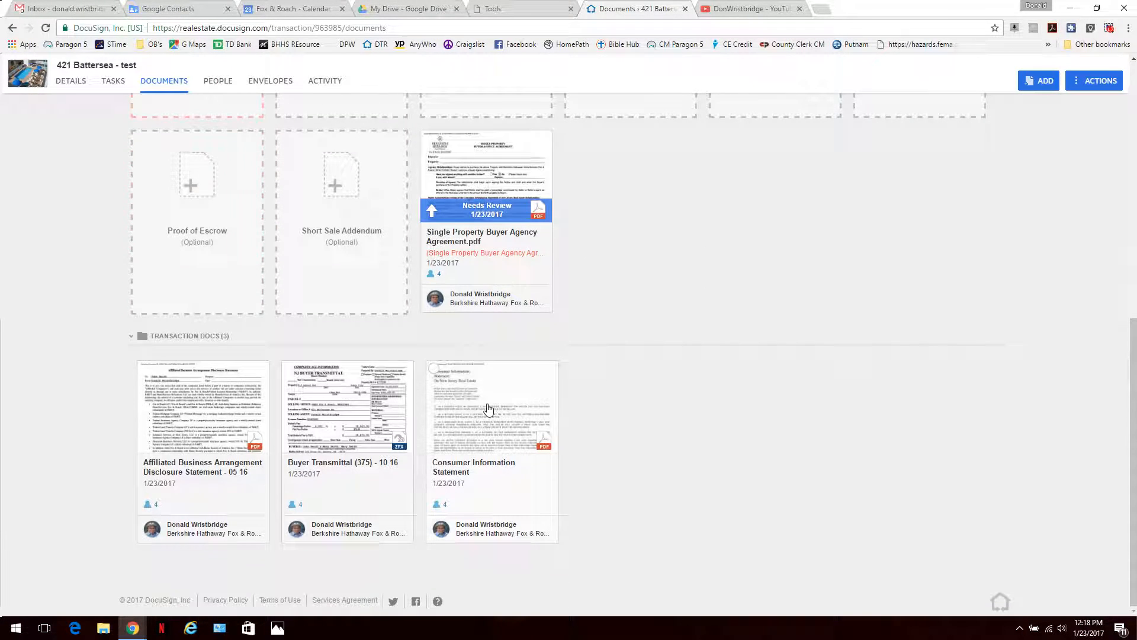
pyautogui.click(487, 421)
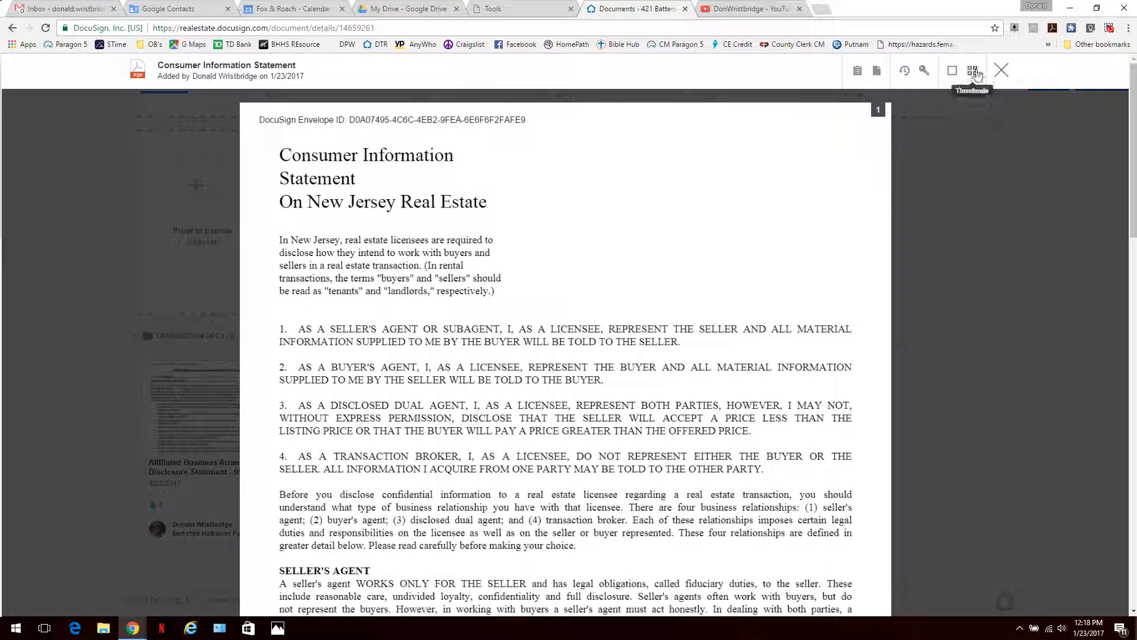
pyautogui.click(1001, 70)
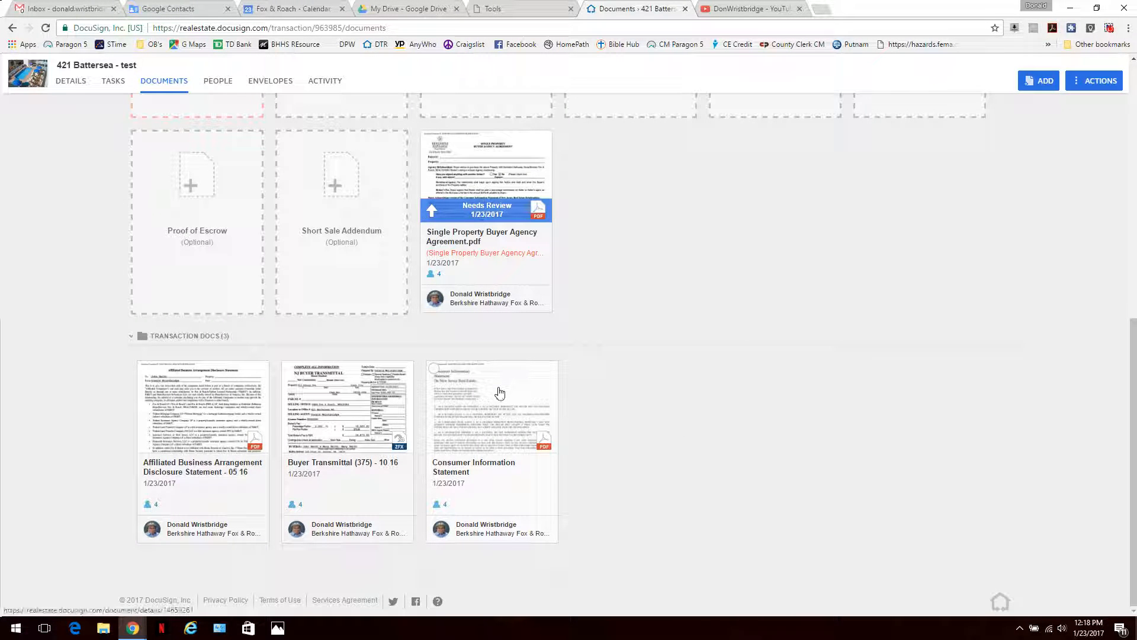
pyautogui.moveTo(477, 388); pyautogui.dragTo(181, 447)
# Step: Assign Buyer Transmittal (375) - 10 16 [1] to Transmittal and the Affiliated Business Arrangement to its disclosure
pyautogui.scroll(5, 398, 289)
pyautogui.scroll(3, 394, 287)
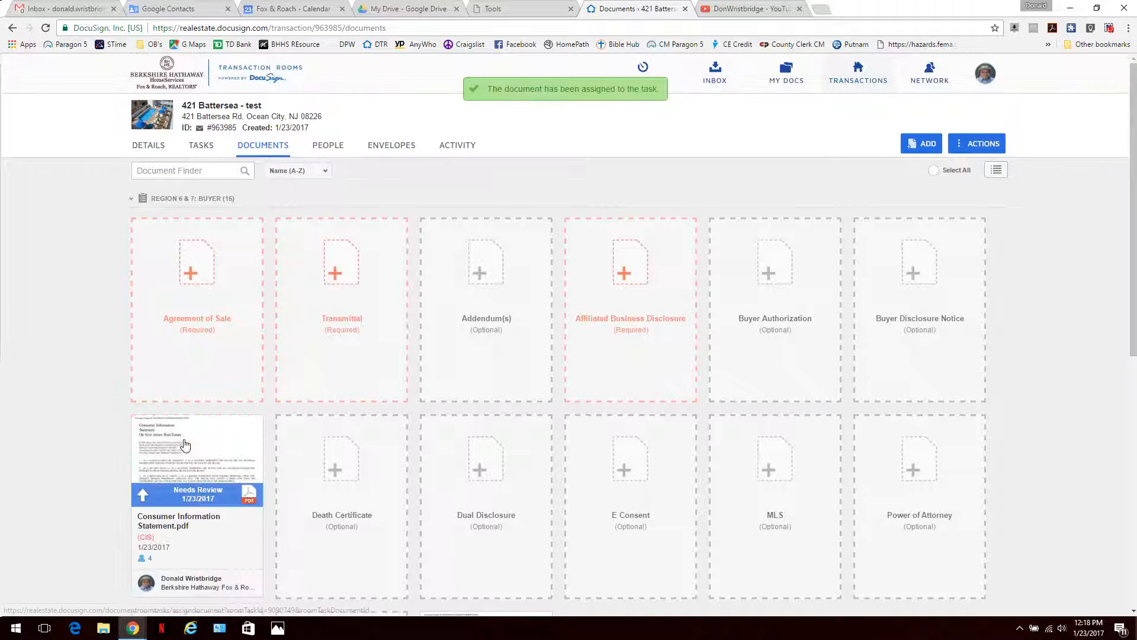
pyautogui.scroll(-8, 447, 380)
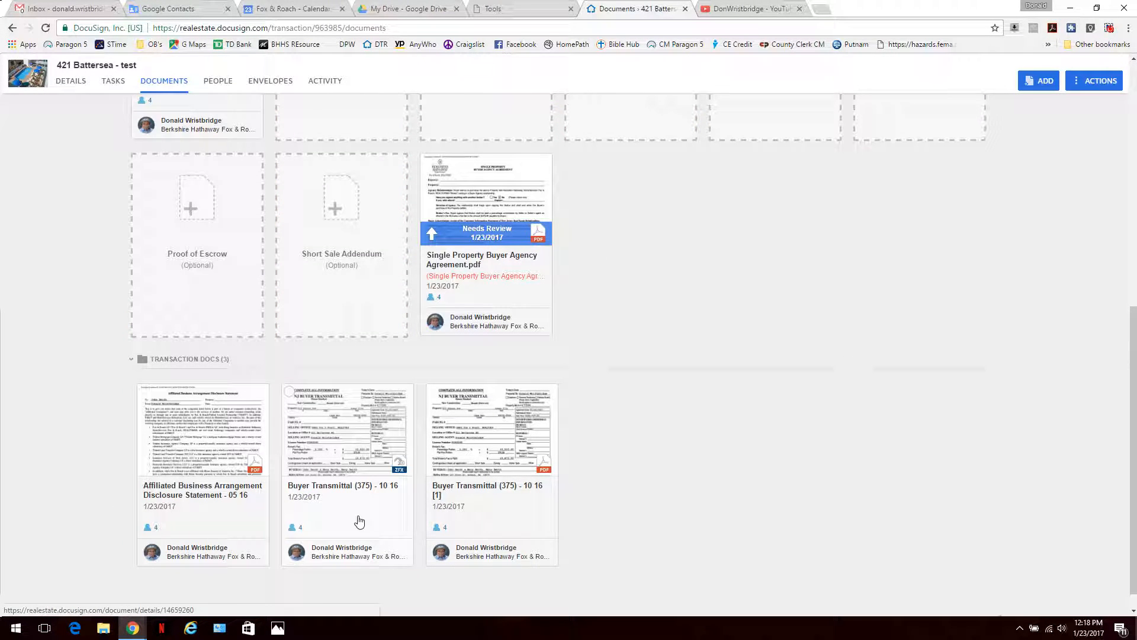
pyautogui.moveTo(474, 486); pyautogui.dragTo(327, 221)
pyautogui.scroll(6, 396, 284)
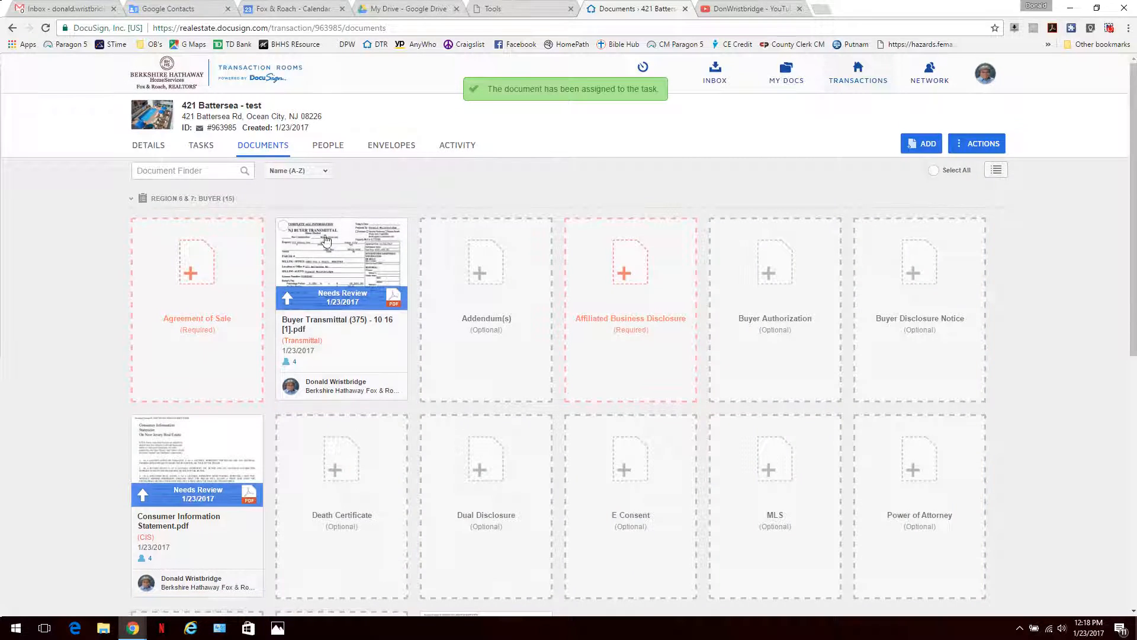
pyautogui.scroll(-5, 297, 447)
pyautogui.scroll(-3, 297, 447)
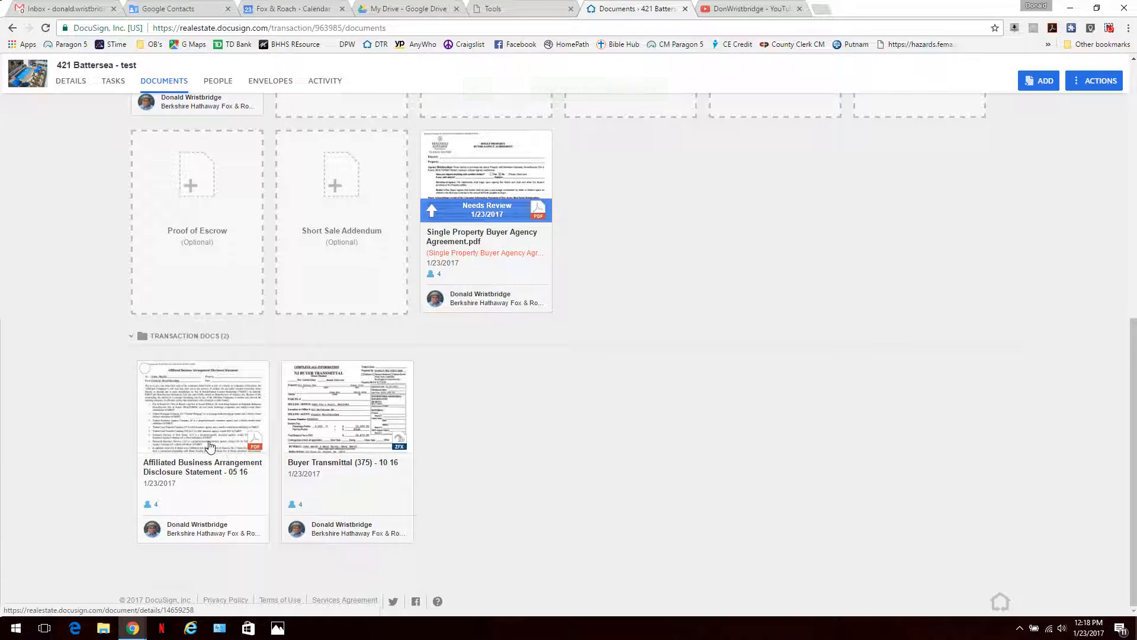
pyautogui.moveTo(210, 445); pyautogui.dragTo(632, 301)
pyautogui.scroll(6, 265, 350)
pyautogui.scroll(2, 265, 343)
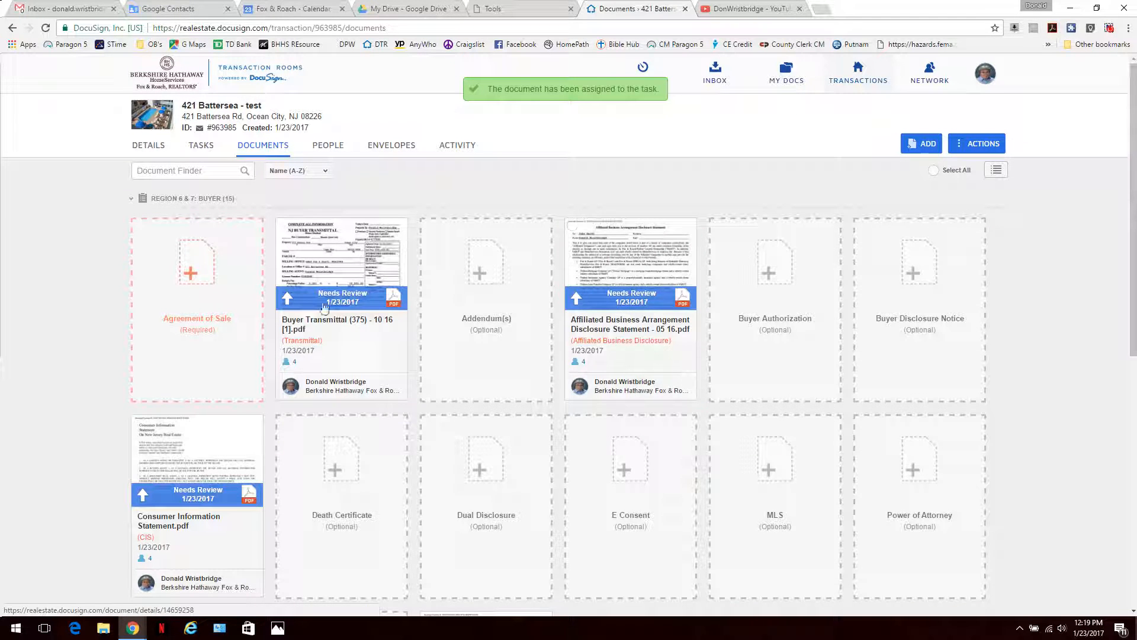
pyautogui.scroll(-6, 494, 431)
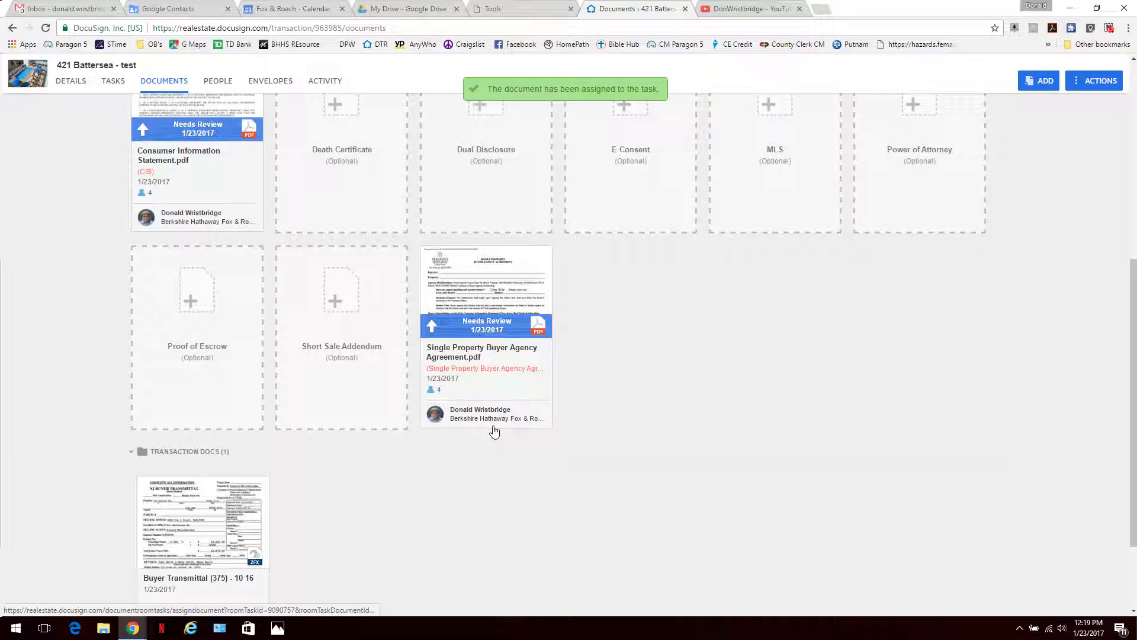
# Step: Delete the leftover duplicate Buyer Transmittal (375) - 10 16 card from Transaction Docs
pyautogui.scroll(-1, 497, 432)
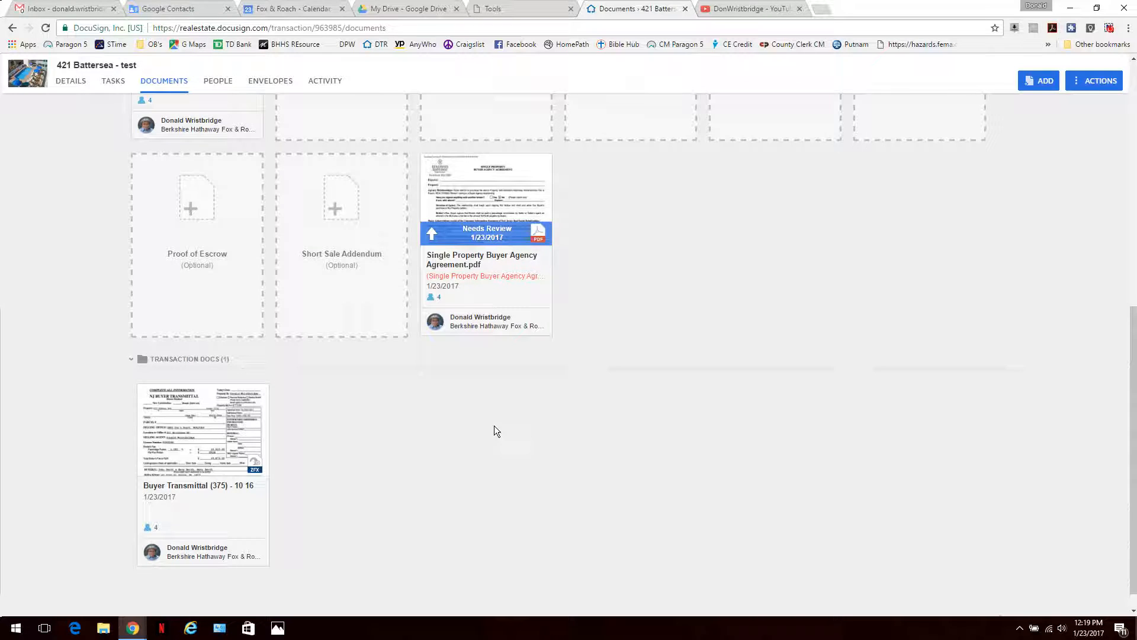
pyautogui.scroll(6, 494, 425)
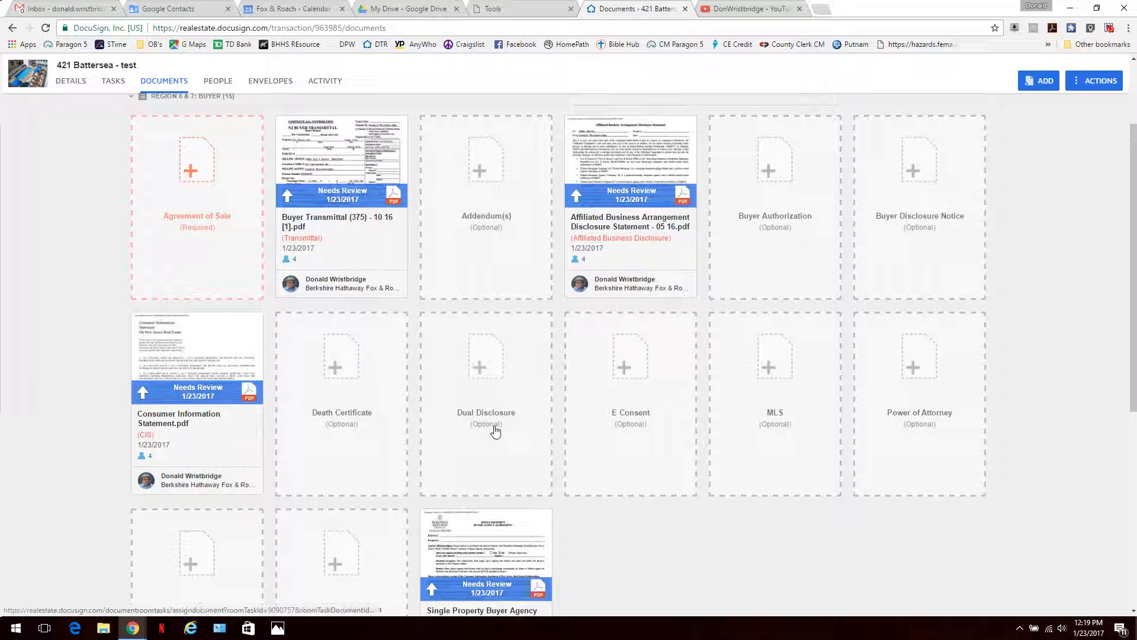
pyautogui.scroll(-5, 495, 432)
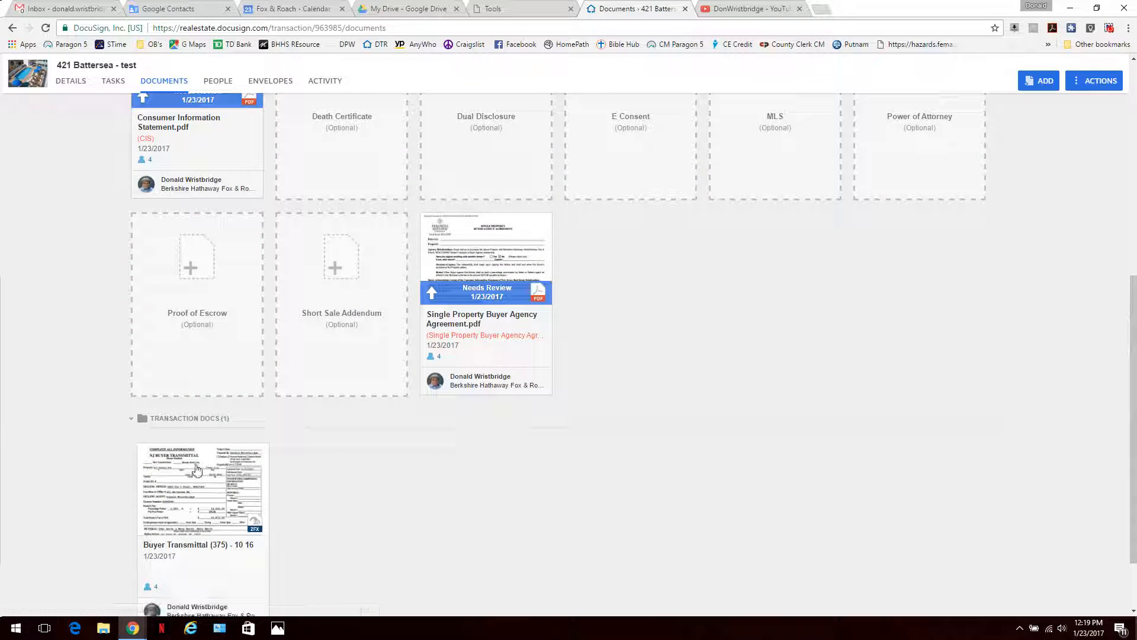
pyautogui.click(146, 451)
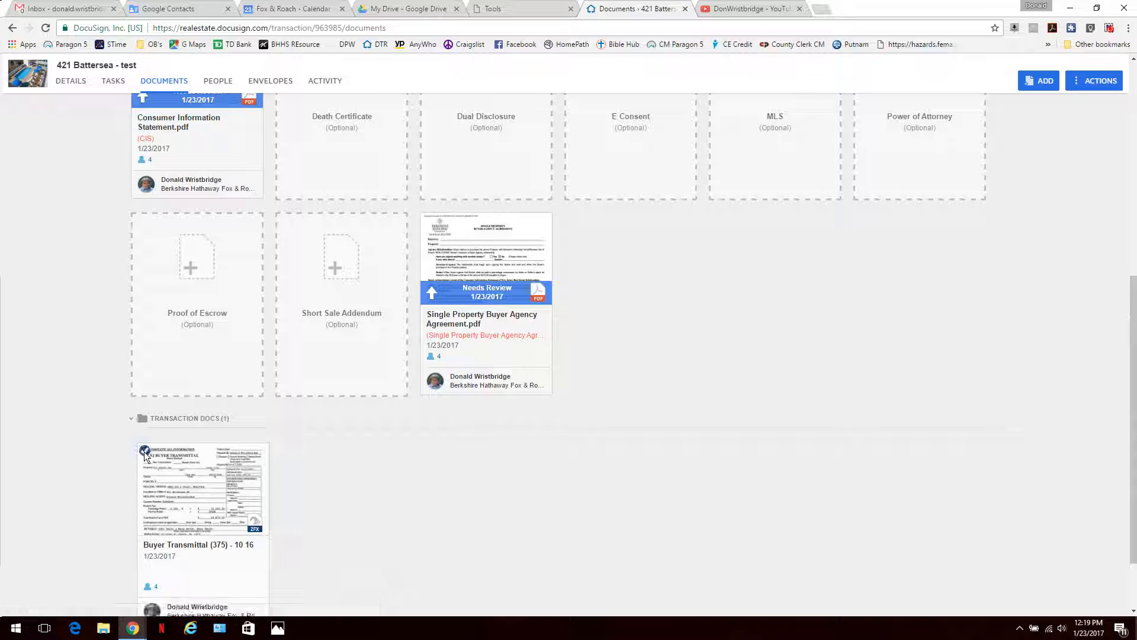
pyautogui.rightClick(179, 474)
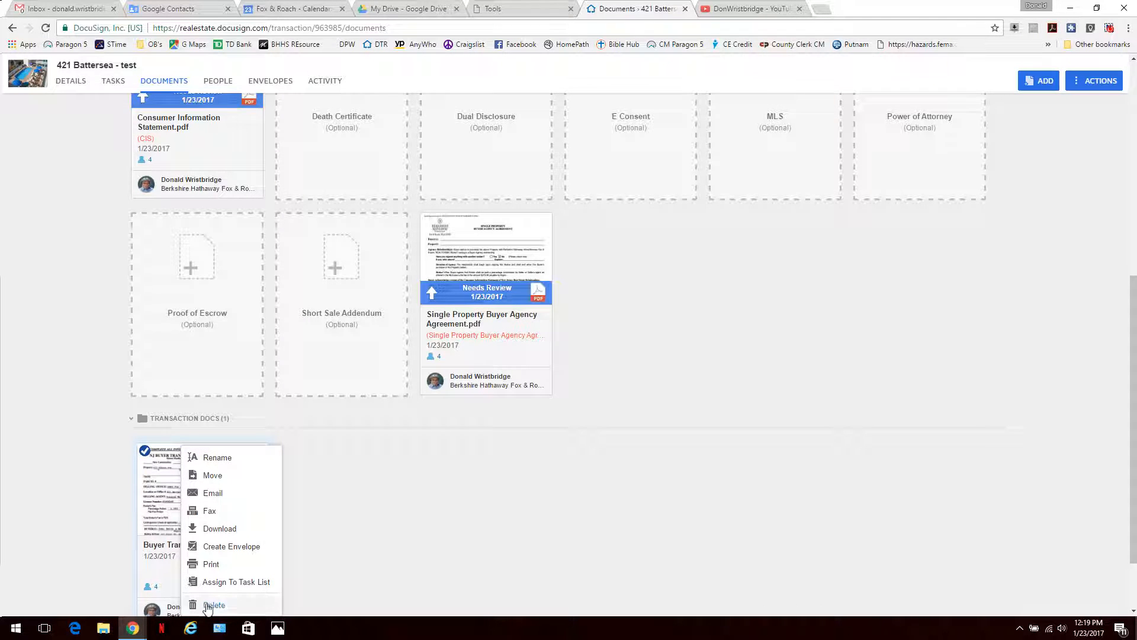
pyautogui.click(209, 606)
pyautogui.click(618, 210)
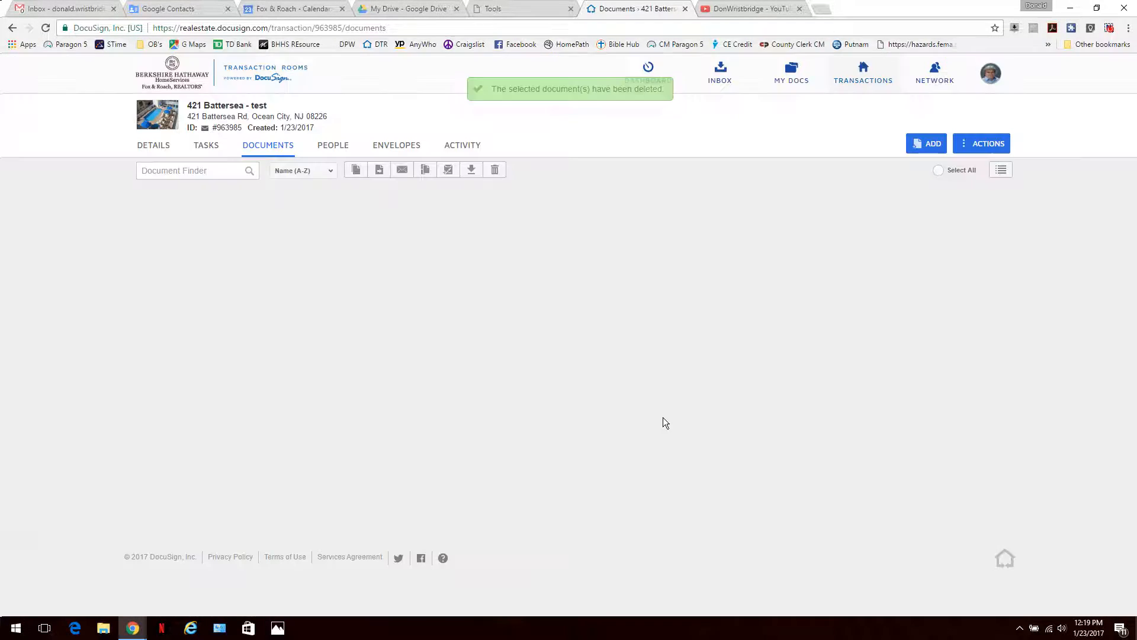
# Step: Review the room's assigned documents, then go to the Gmail inbox
pyautogui.scroll(-5, 796, 340)
pyautogui.scroll(-3, 797, 340)
pyautogui.scroll(7, 792, 342)
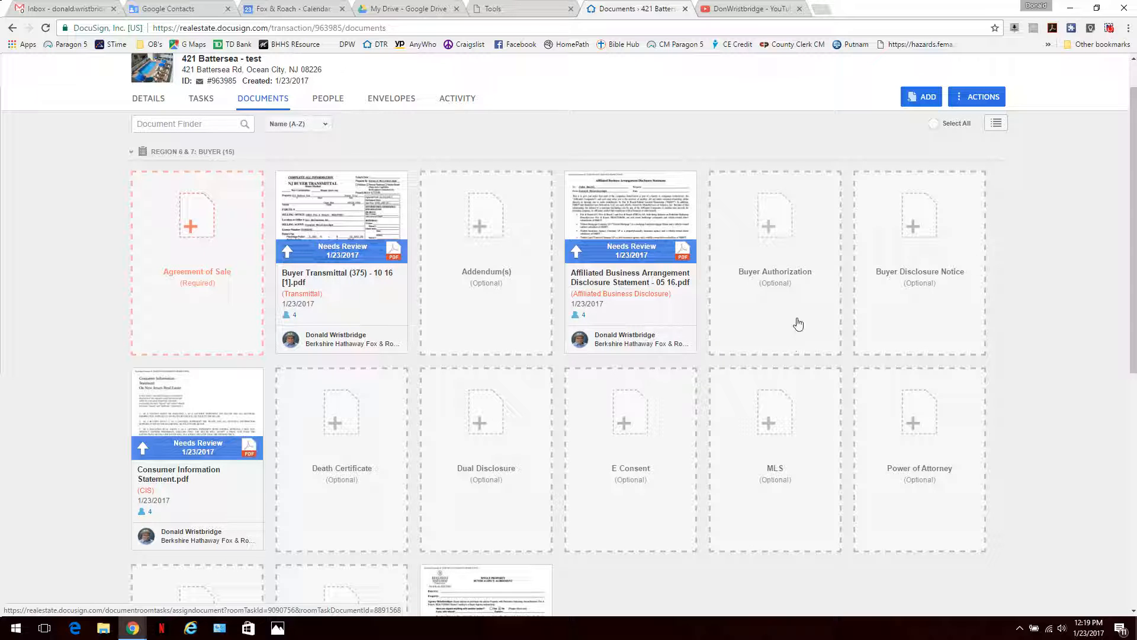
pyautogui.scroll(1, 801, 118)
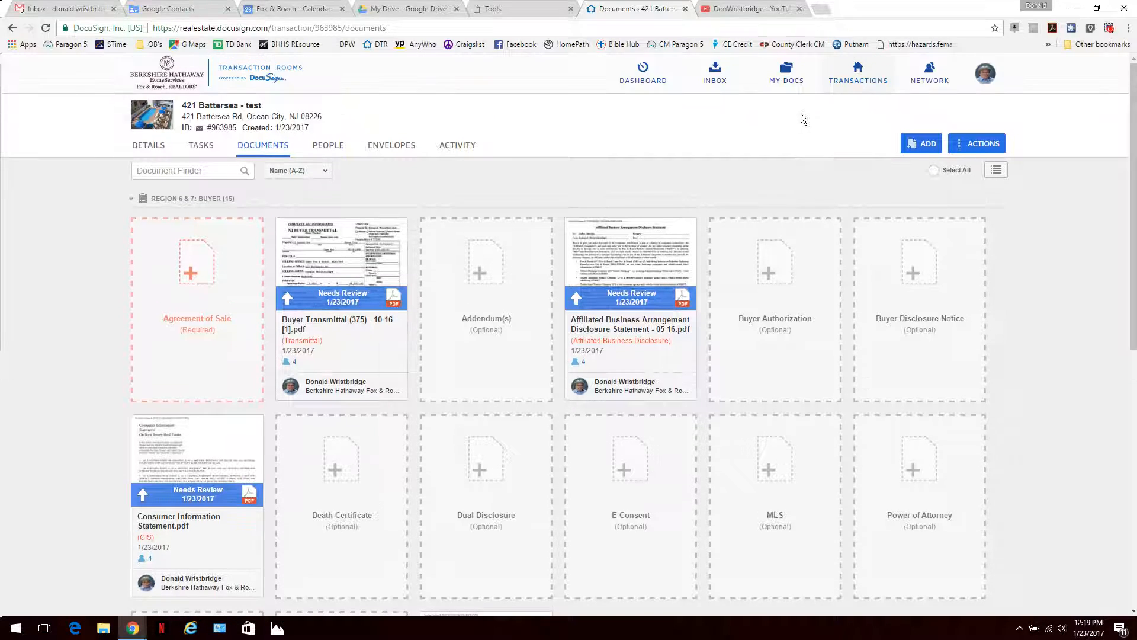
pyautogui.click(59, 8)
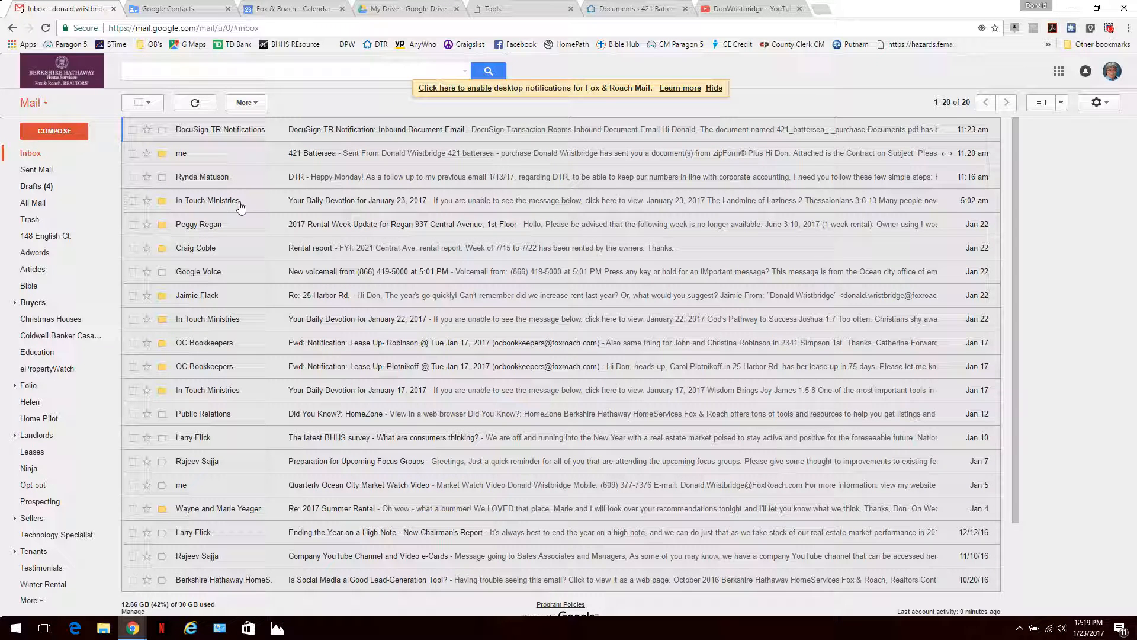
pyautogui.click(264, 154)
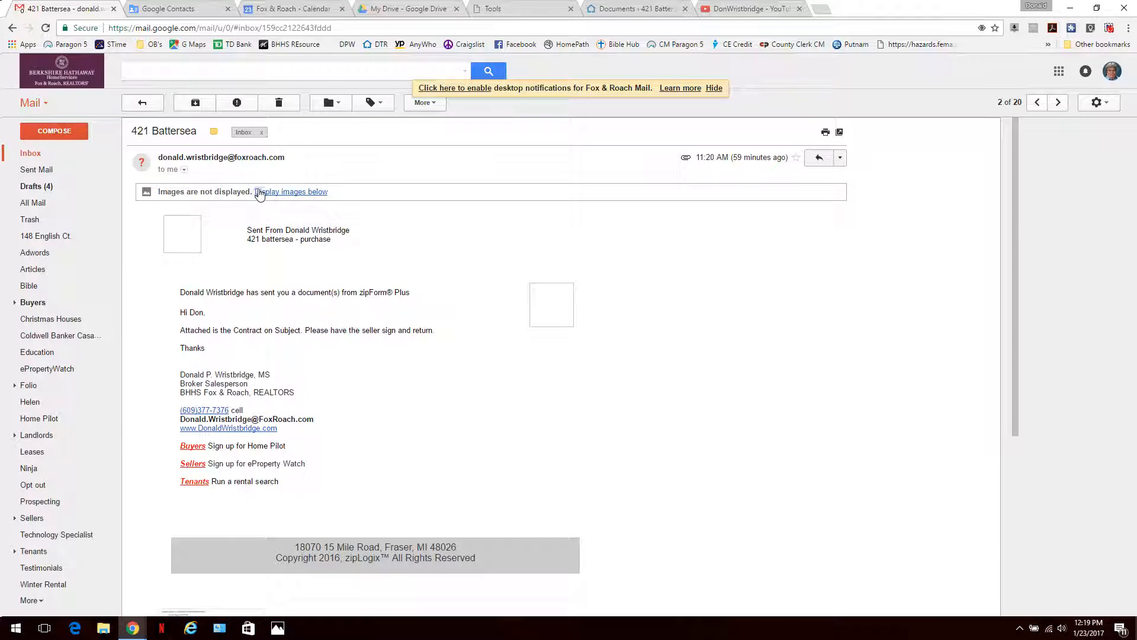
pyautogui.click(260, 192)
pyautogui.scroll(-3, 301, 224)
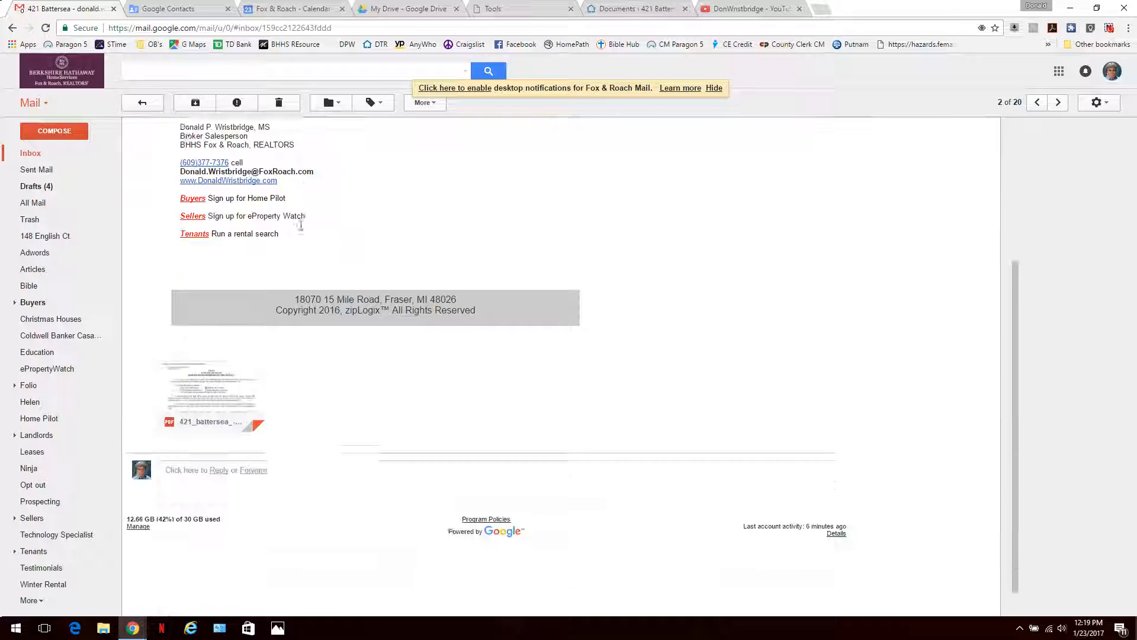
pyautogui.scroll(4, 302, 231)
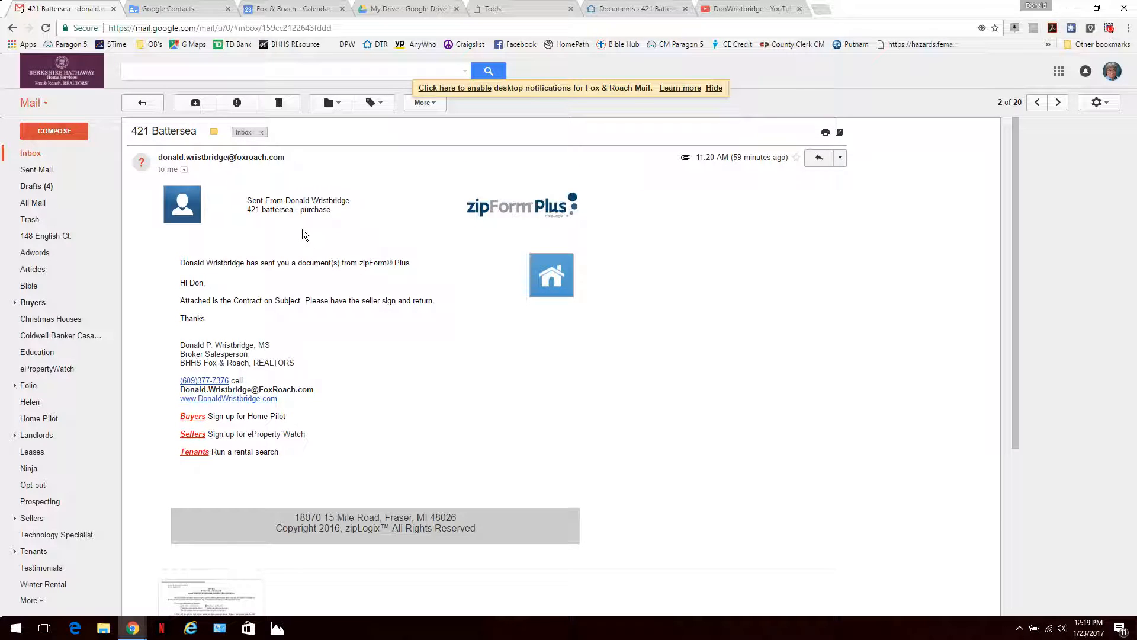
pyautogui.scroll(-4, 302, 231)
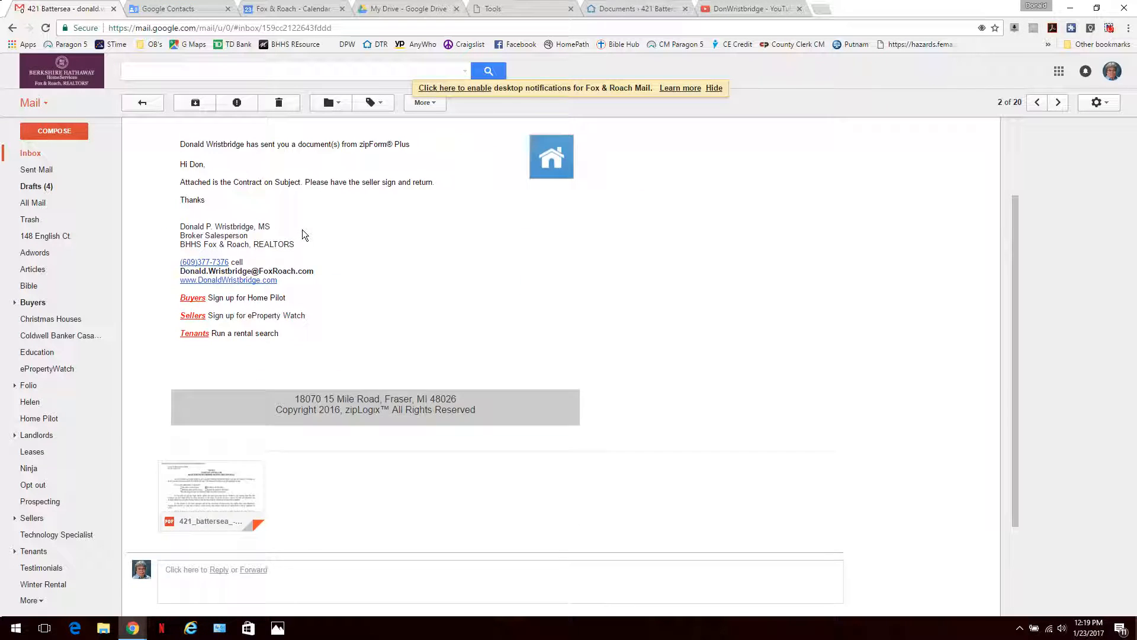
pyautogui.scroll(4, 302, 230)
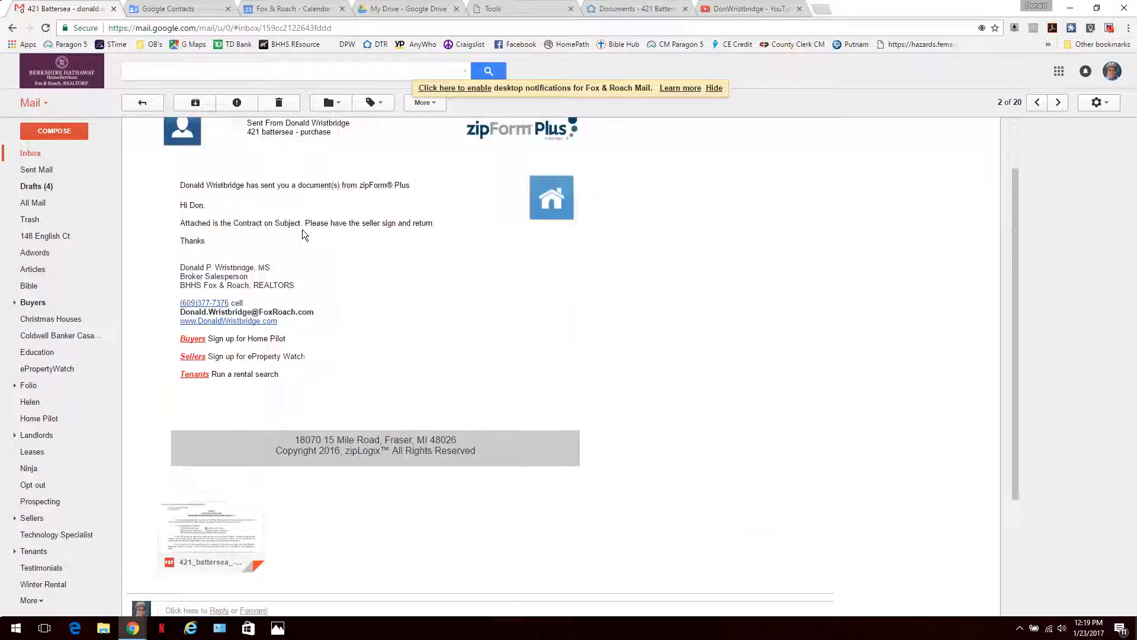
pyautogui.scroll(-2, 302, 229)
pyautogui.scroll(-2, 302, 229)
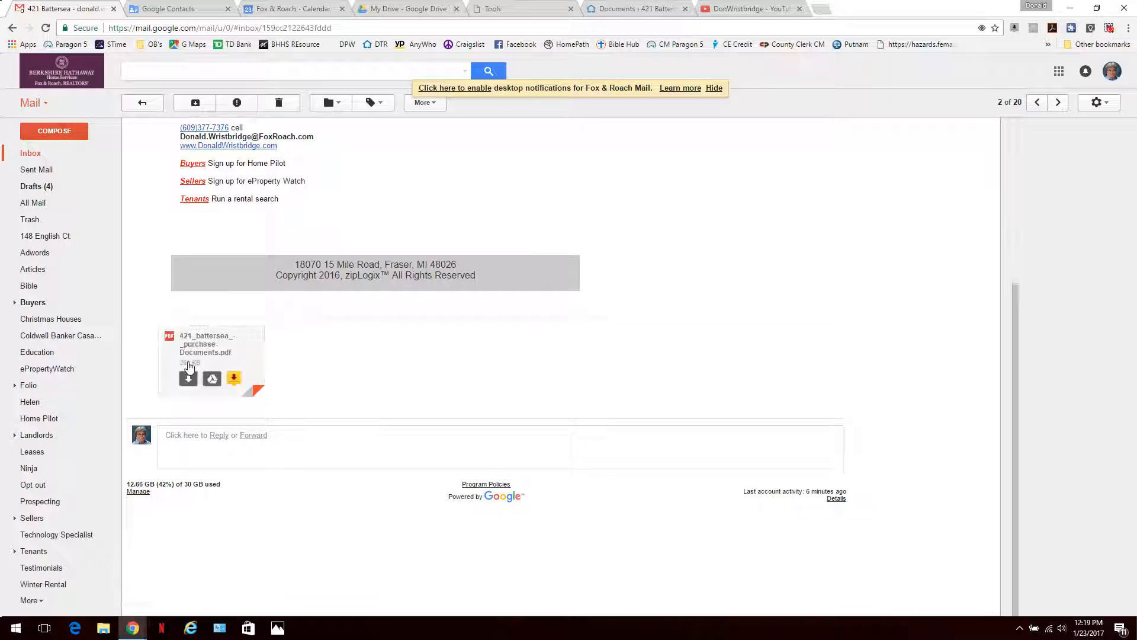
pyautogui.scroll(4, 233, 310)
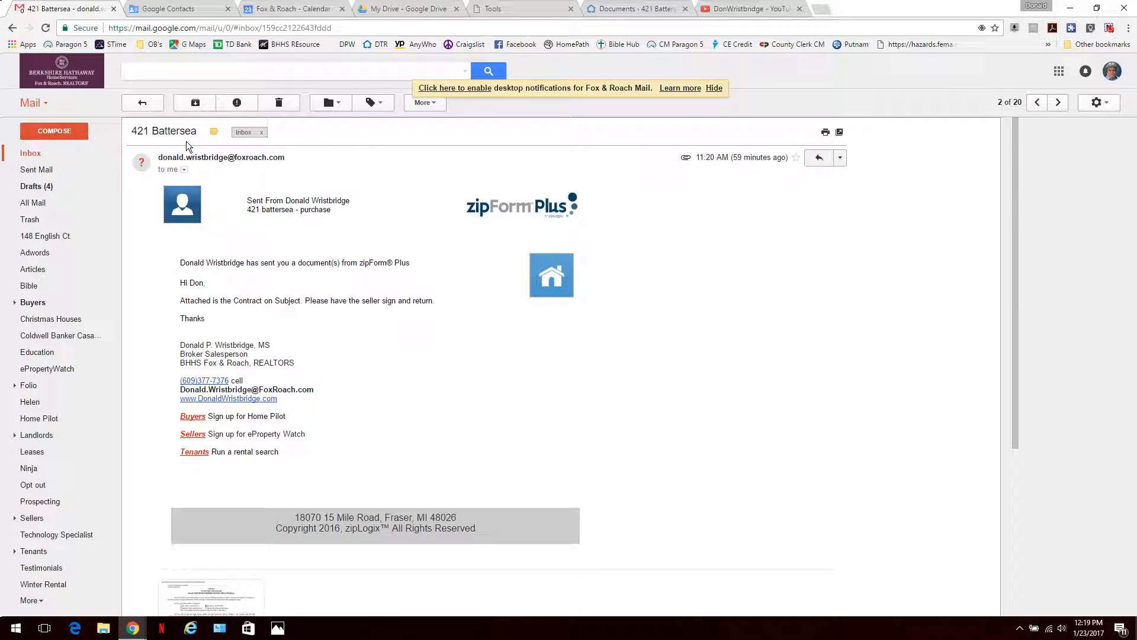
pyautogui.click(196, 104)
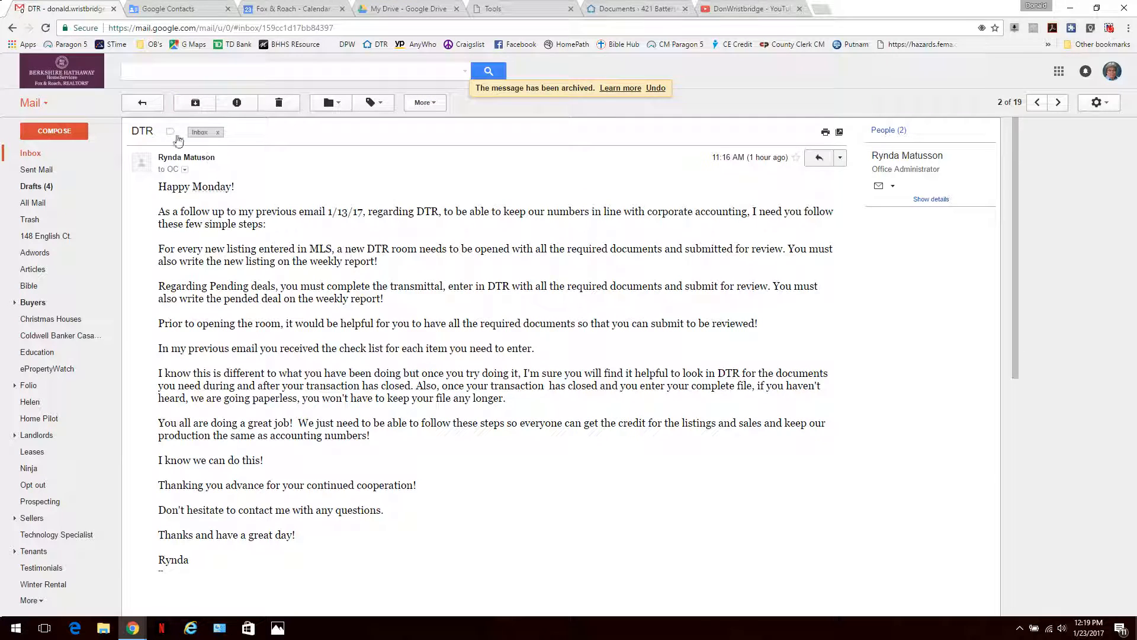
# Step: Read the DocuSign TR Notification email and return to the inbox
pyautogui.click(142, 102)
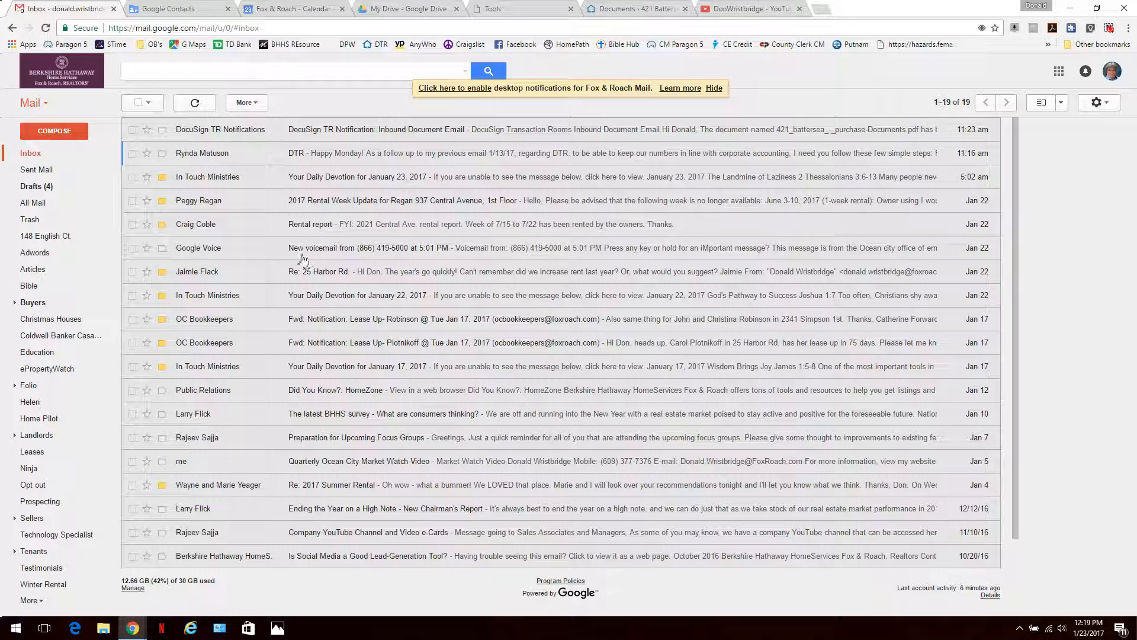
pyautogui.click(300, 134)
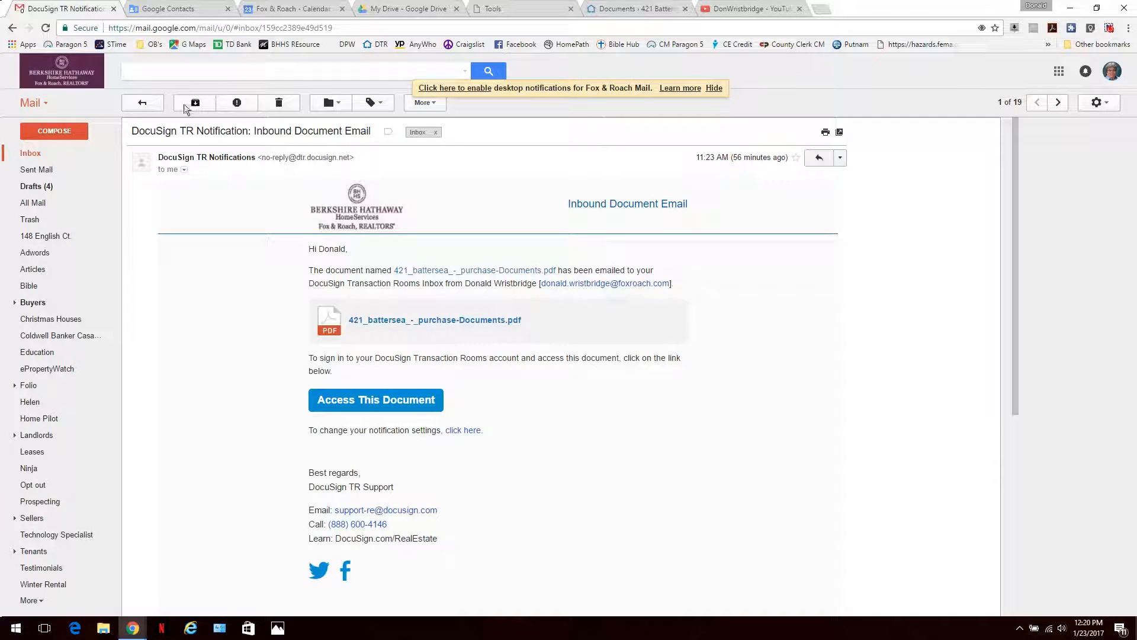
pyautogui.click(141, 102)
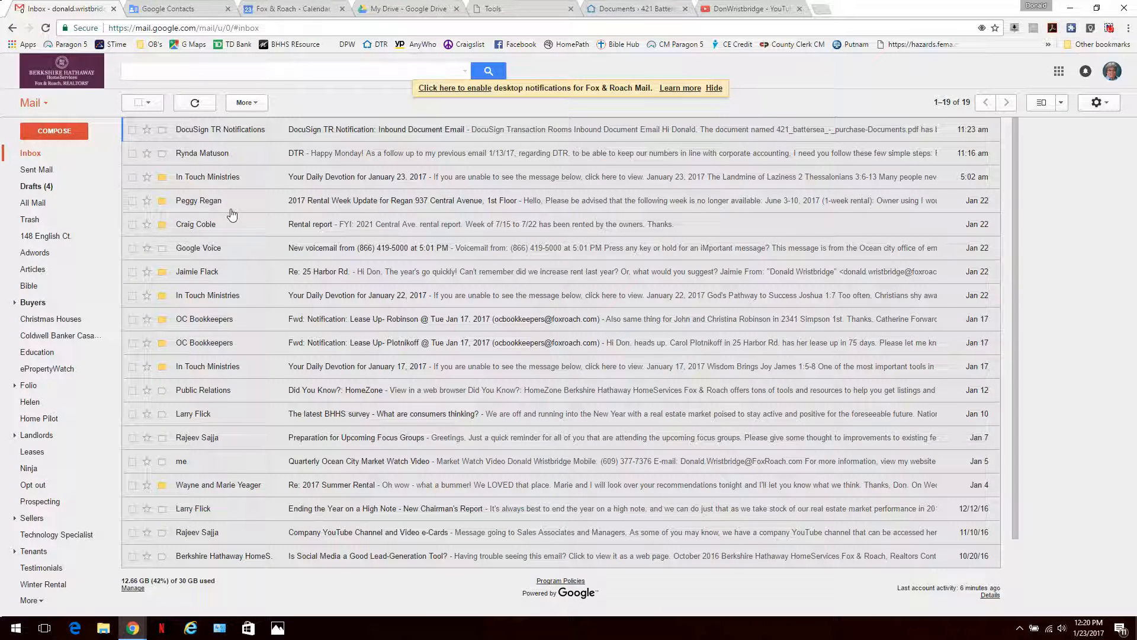
pyautogui.click(34, 203)
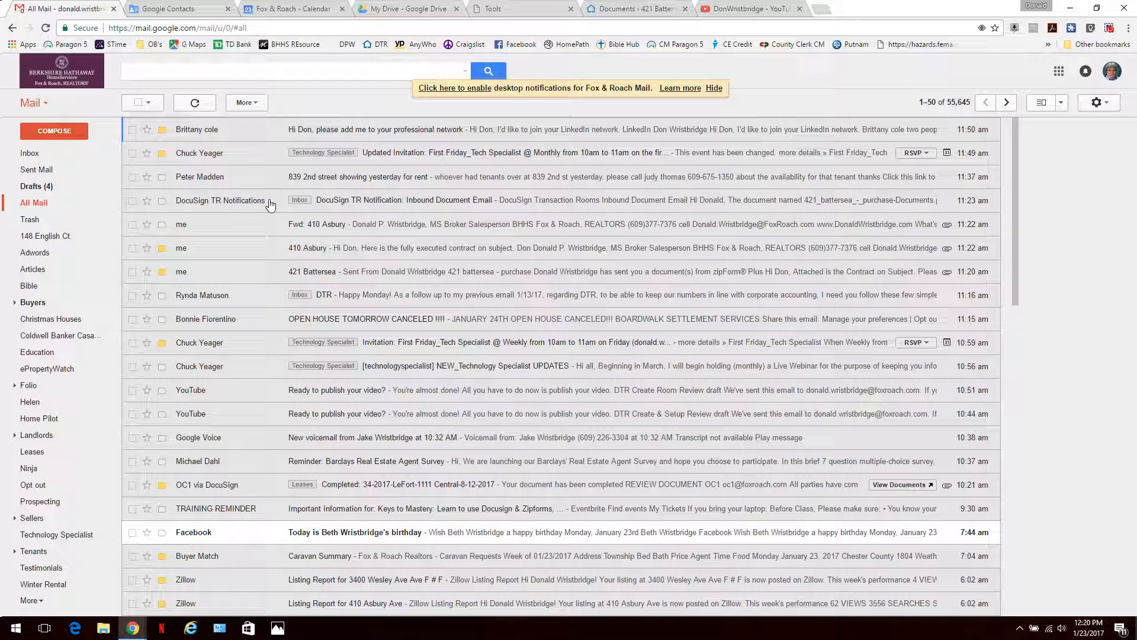
pyautogui.click(258, 248)
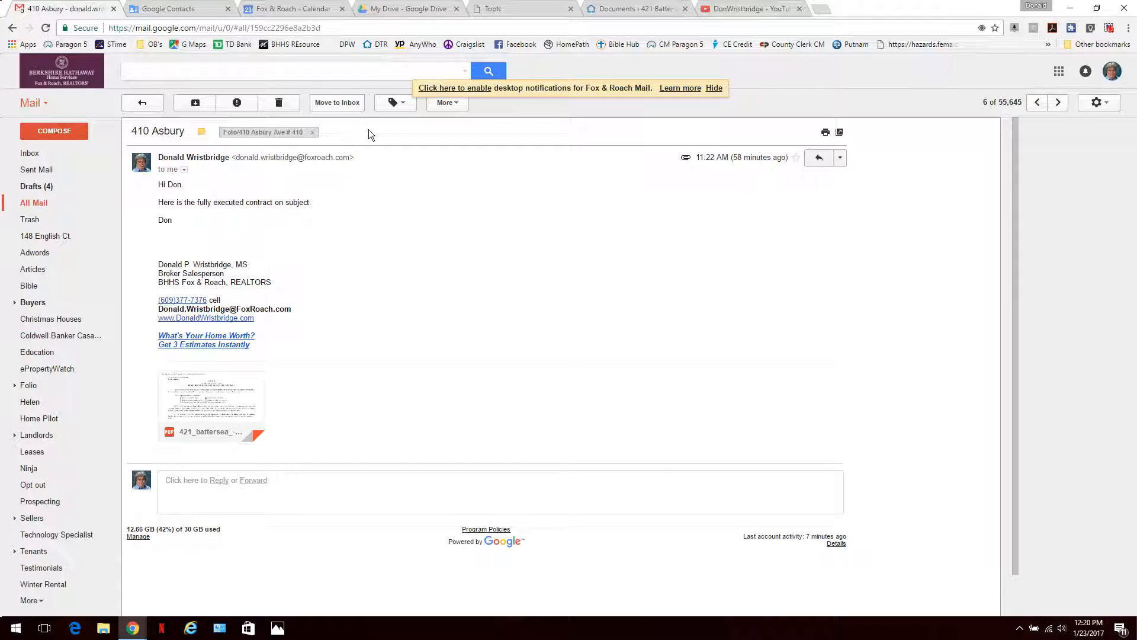
pyautogui.click(354, 108)
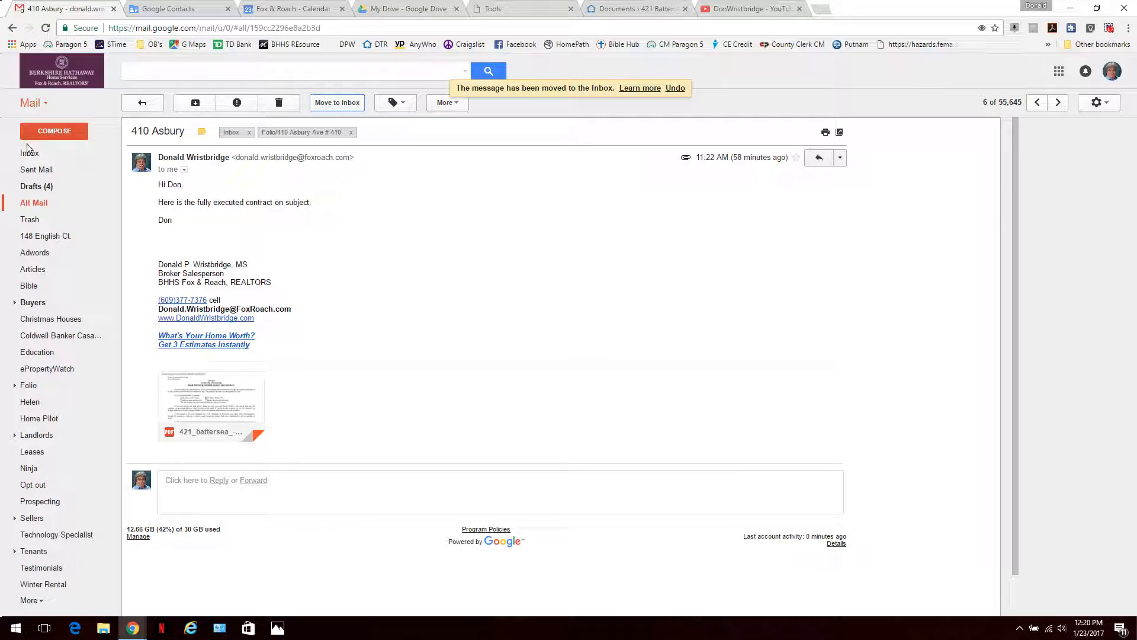
pyautogui.click(35, 157)
pyautogui.click(296, 153)
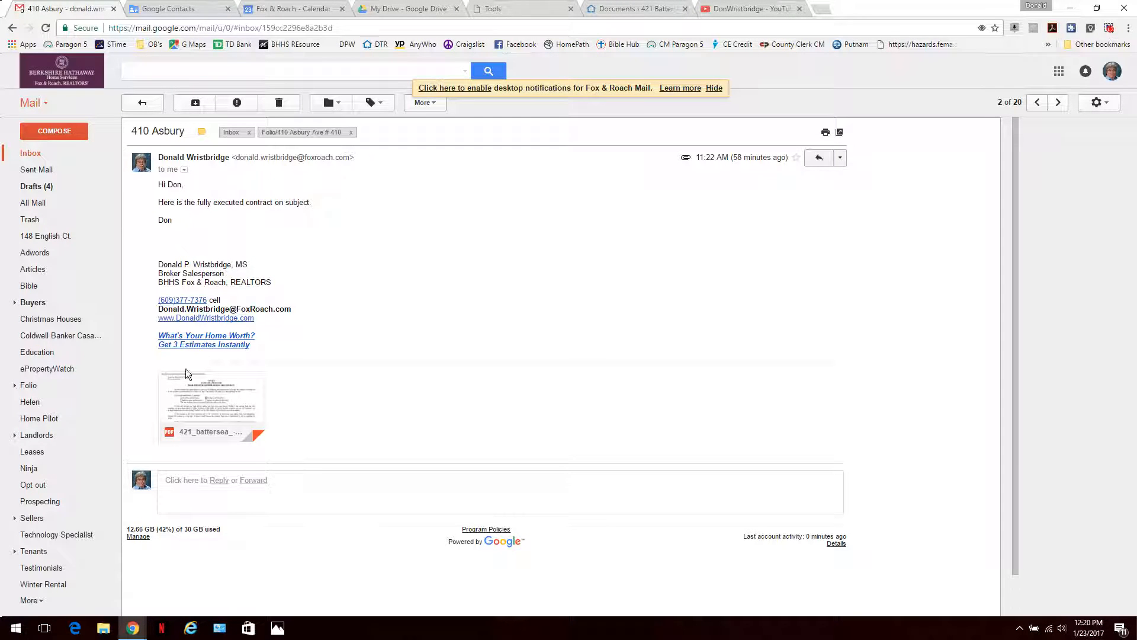
pyautogui.moveTo(188, 408)
pyautogui.click(840, 158)
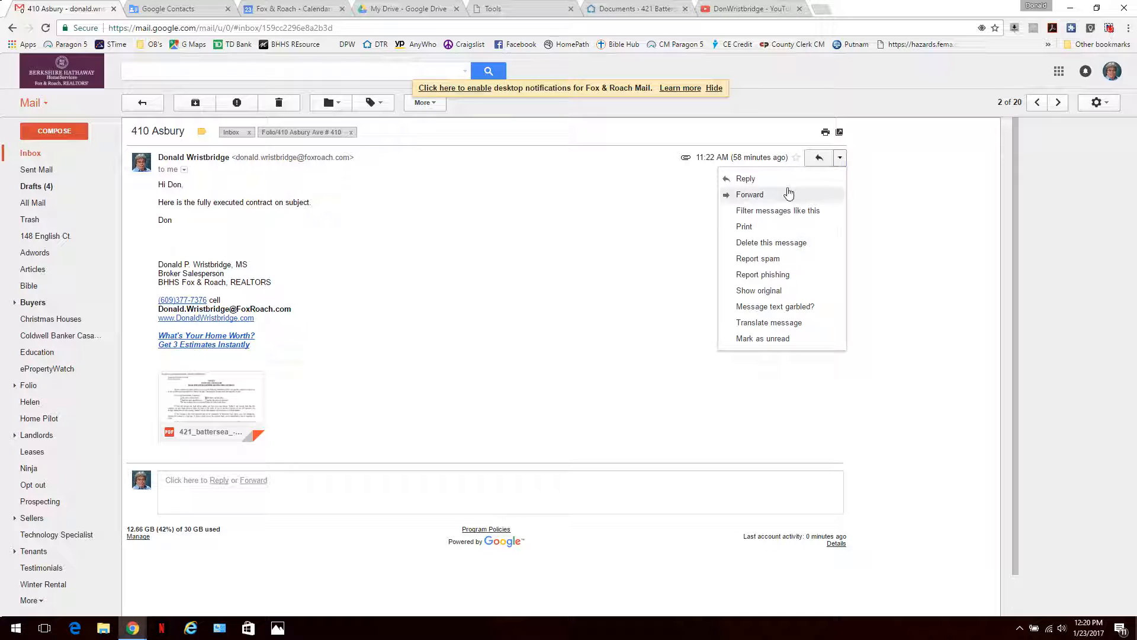
pyautogui.click(753, 199)
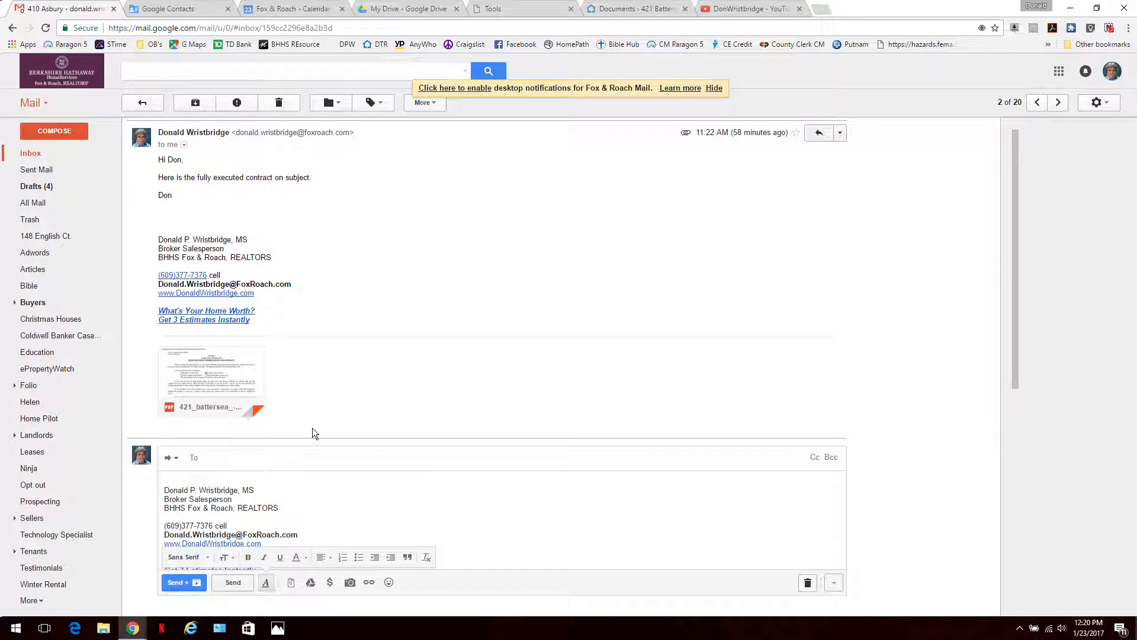
pyautogui.write('dt')
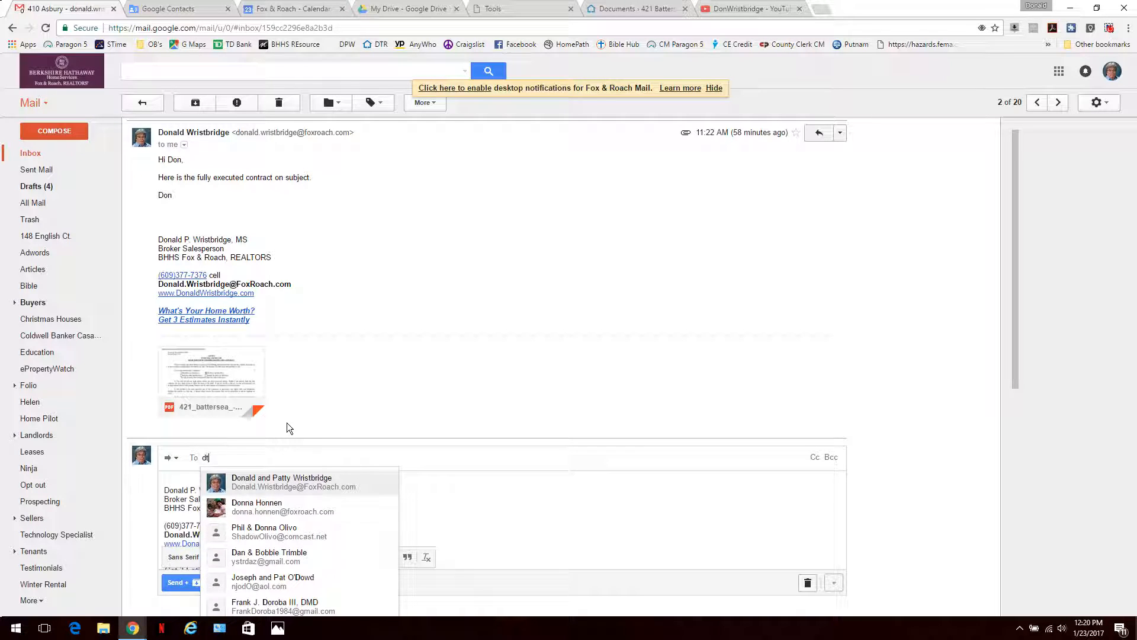
pyautogui.write('r')
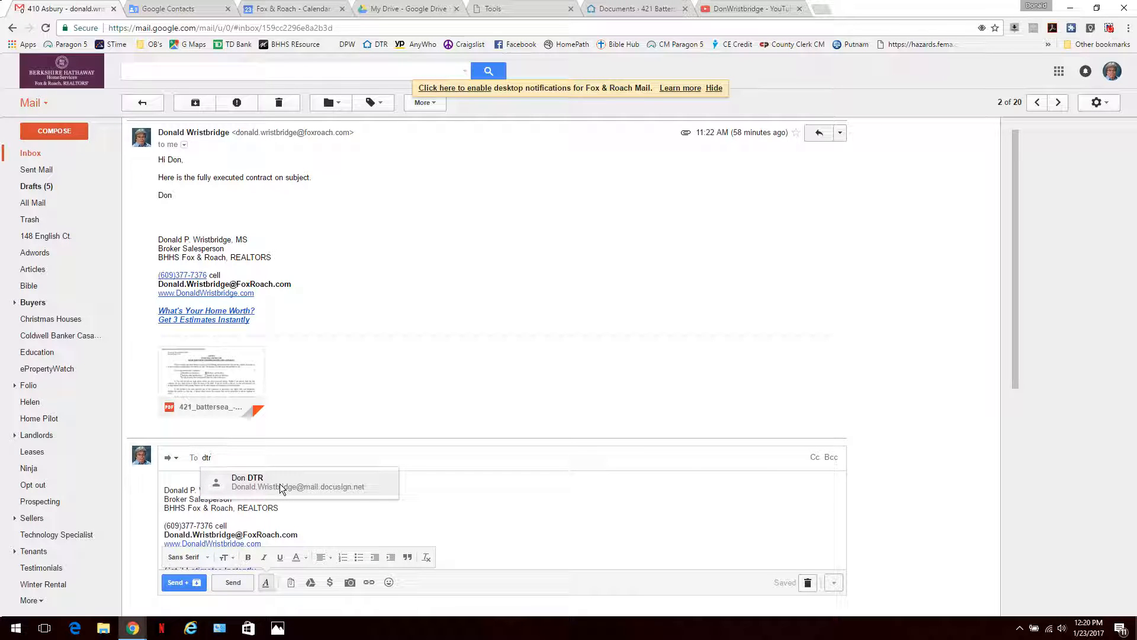
pyautogui.click(280, 484)
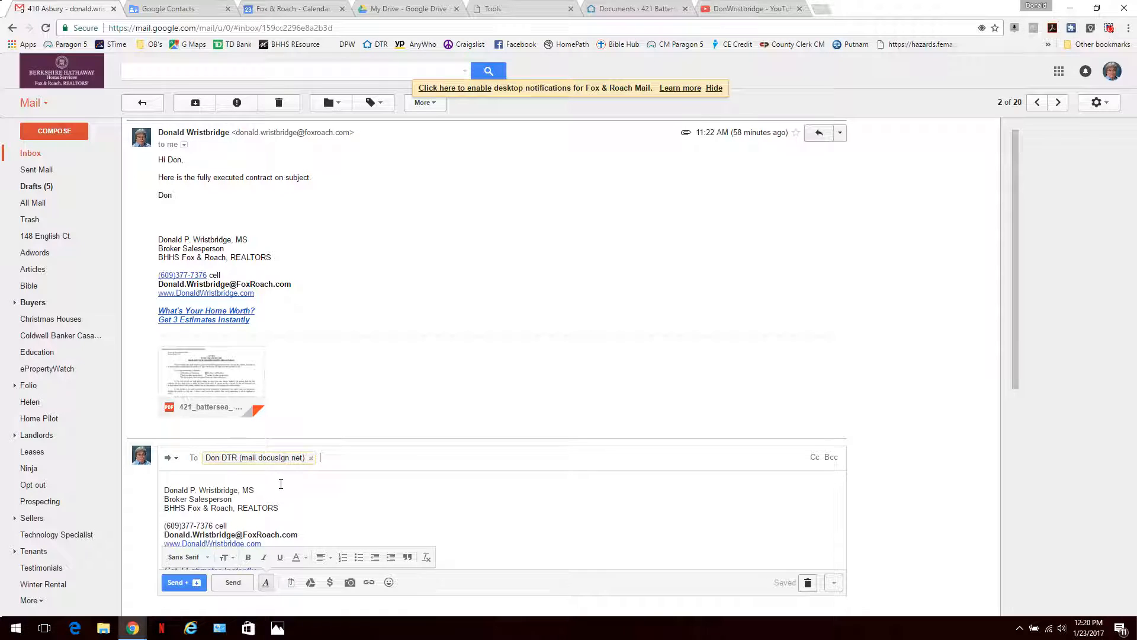
pyautogui.click(168, 583)
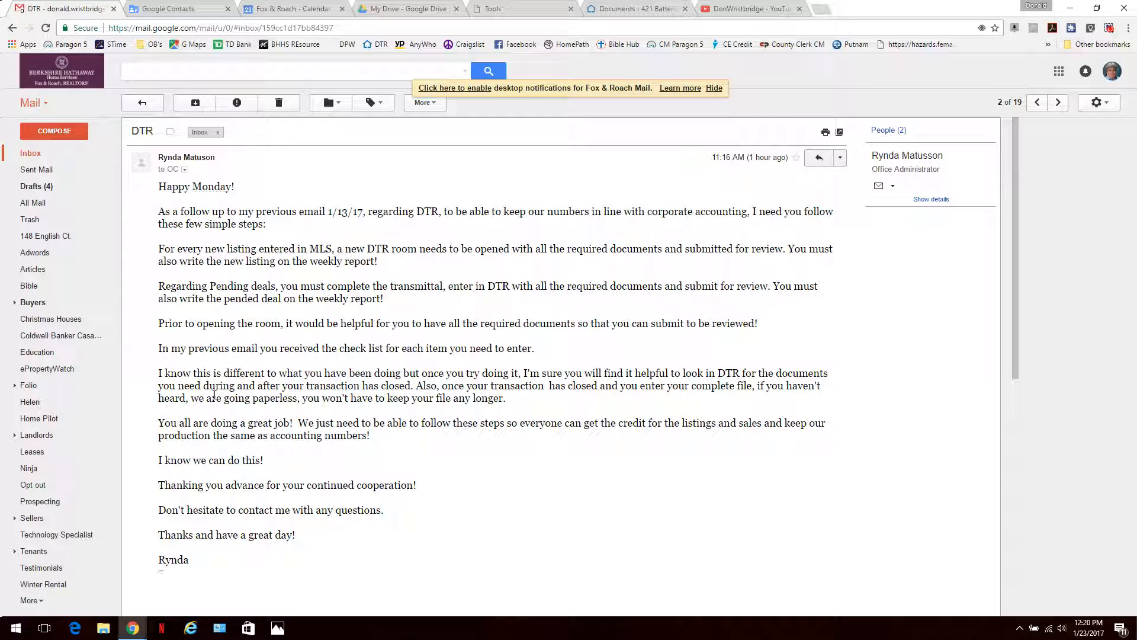
# Step: Check and refresh the DocuSign document inbox, still empty, then return to Agent Achieve Tools
pyautogui.click(638, 10)
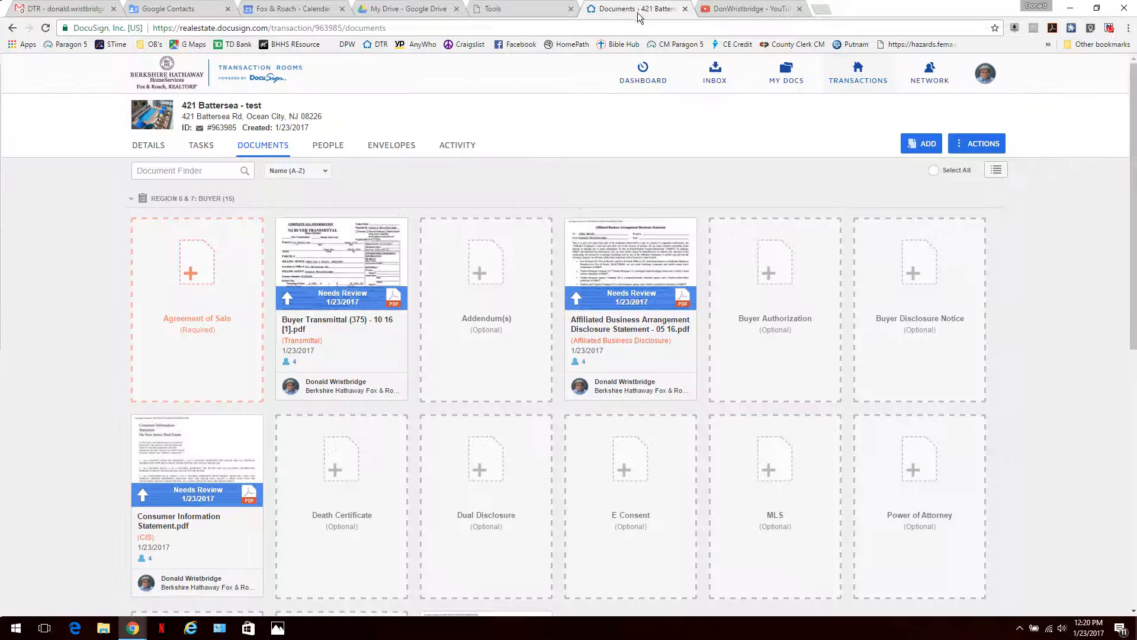
pyautogui.click(716, 77)
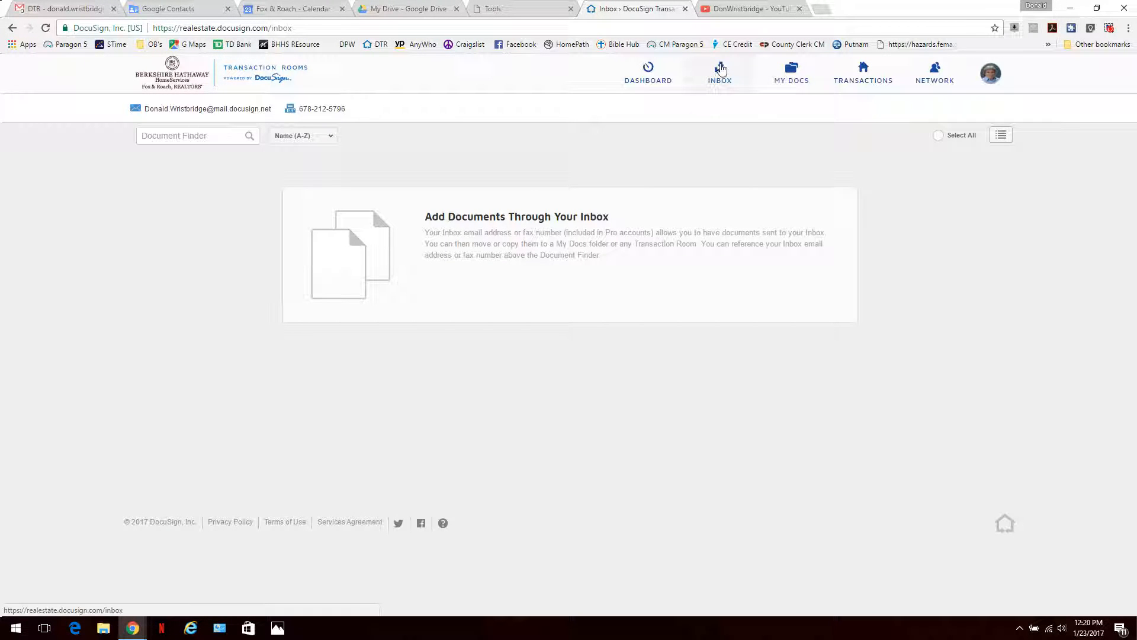
pyautogui.click(719, 71)
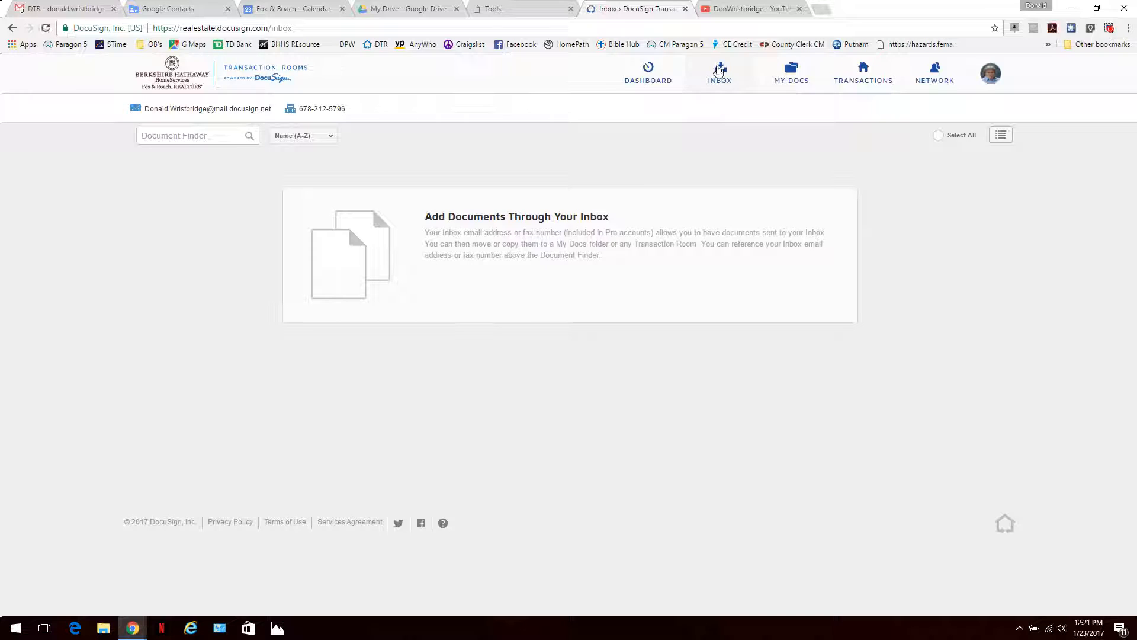
pyautogui.click(517, 13)
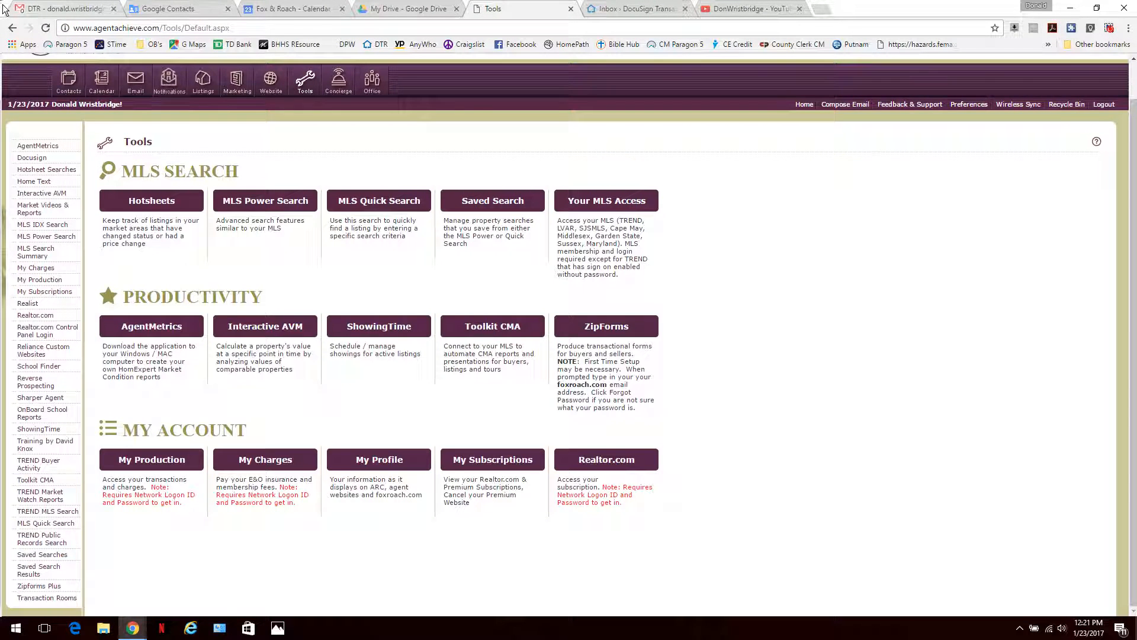
pyautogui.click(36, 9)
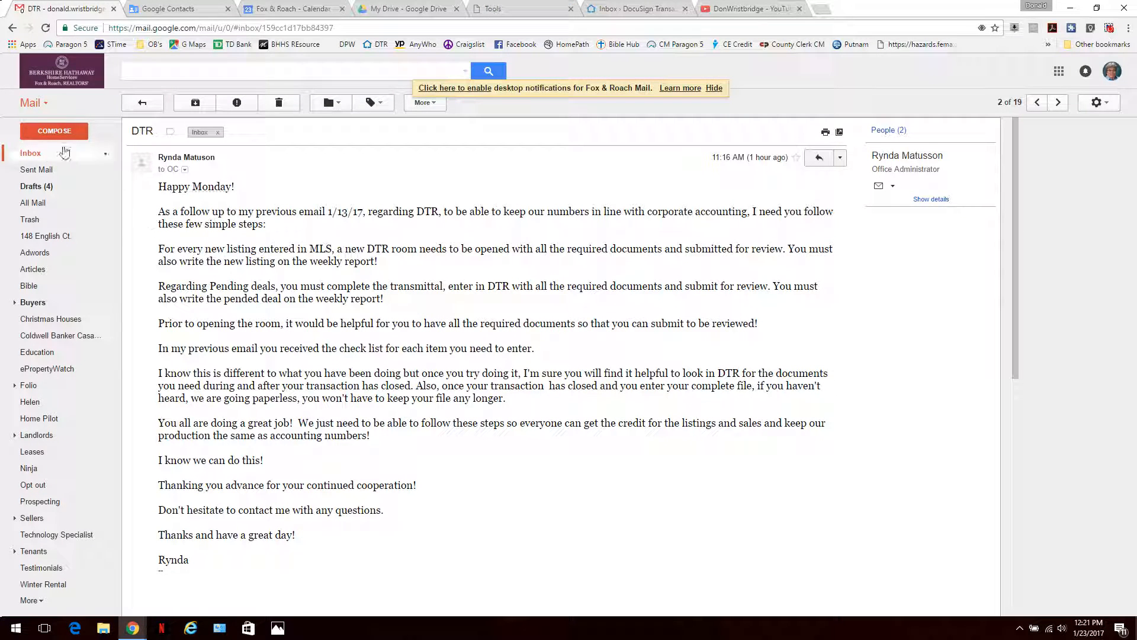
pyautogui.click(63, 156)
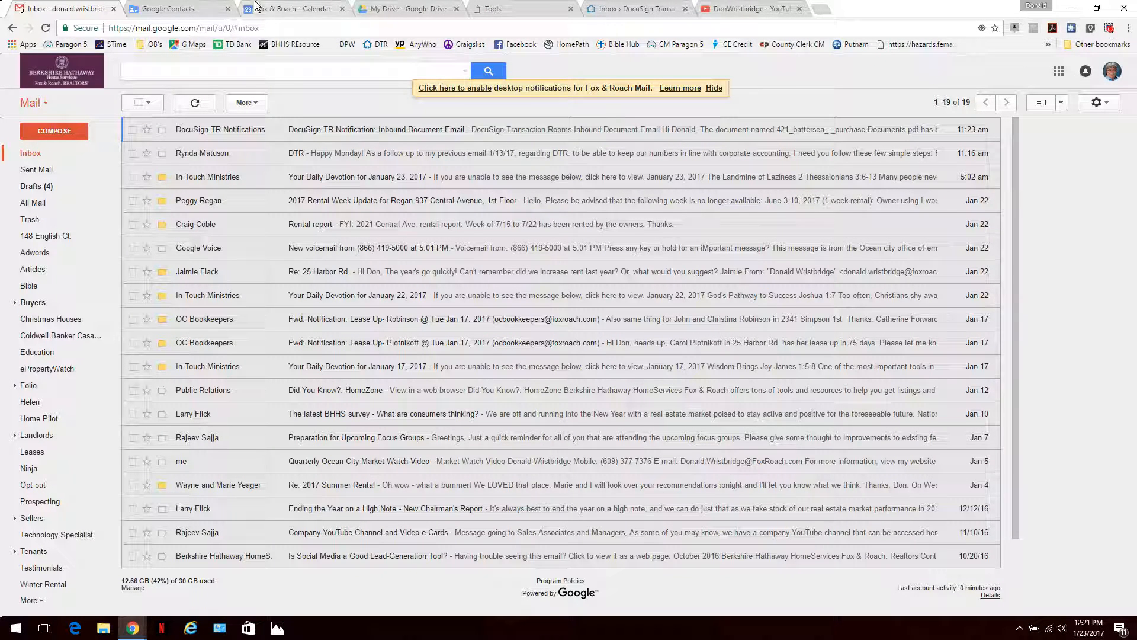
pyautogui.click(173, 11)
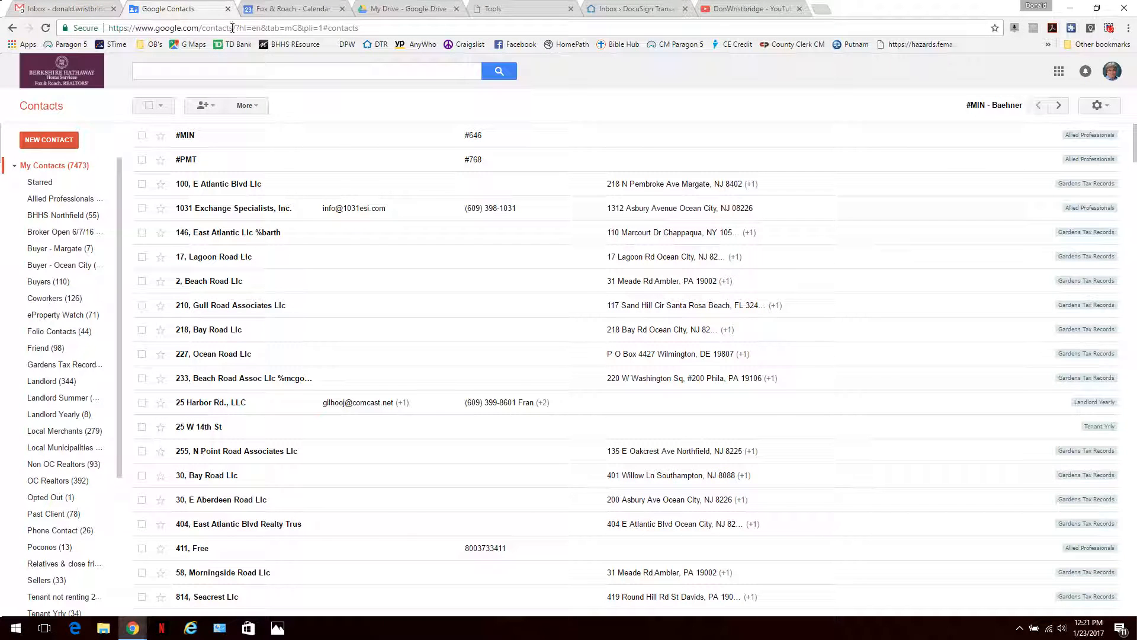
pyautogui.click(642, 11)
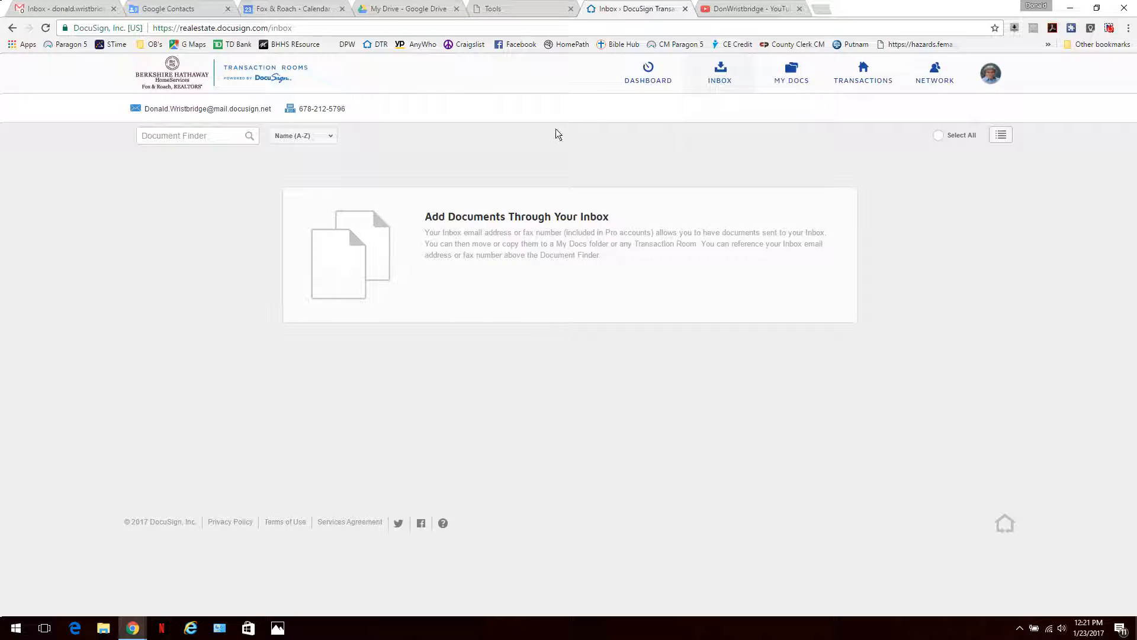
pyautogui.click(866, 70)
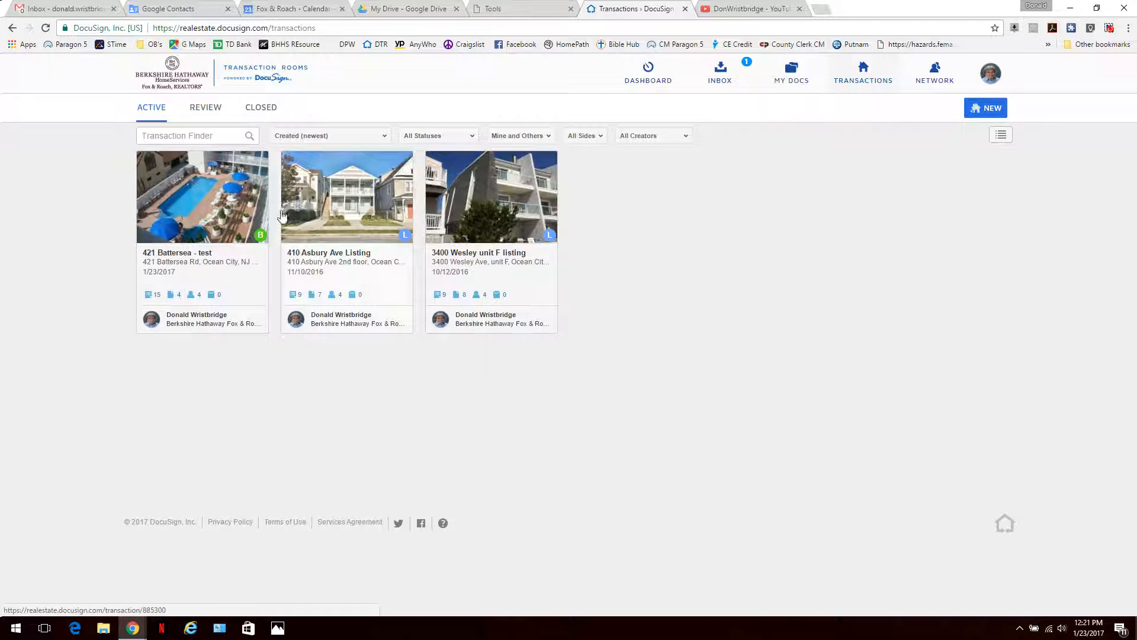
pyautogui.click(216, 200)
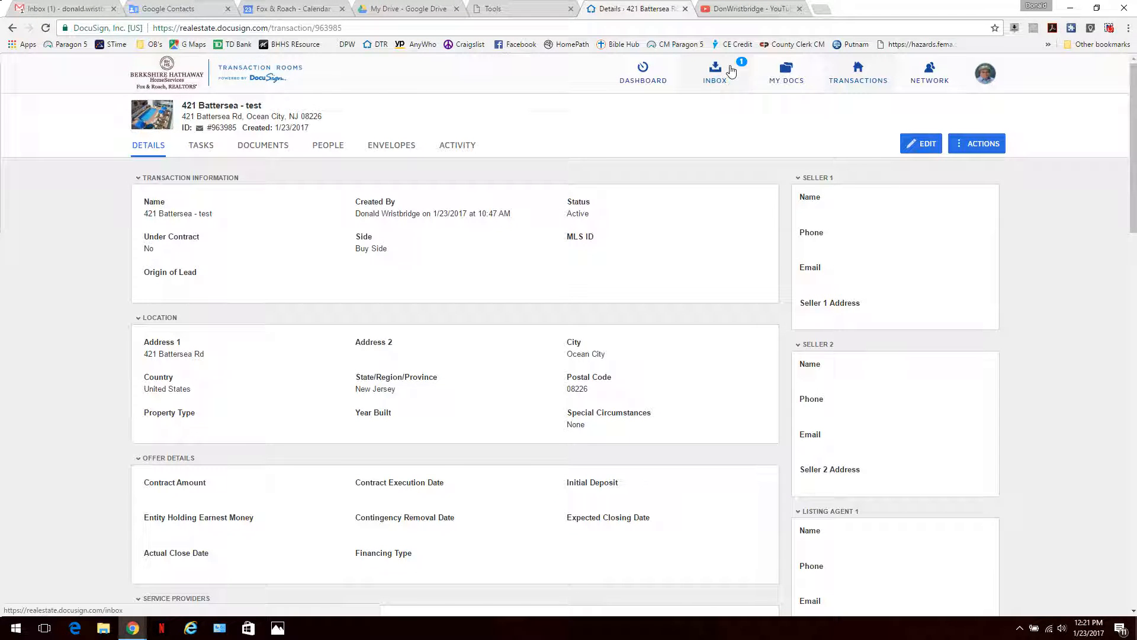
pyautogui.click(732, 71)
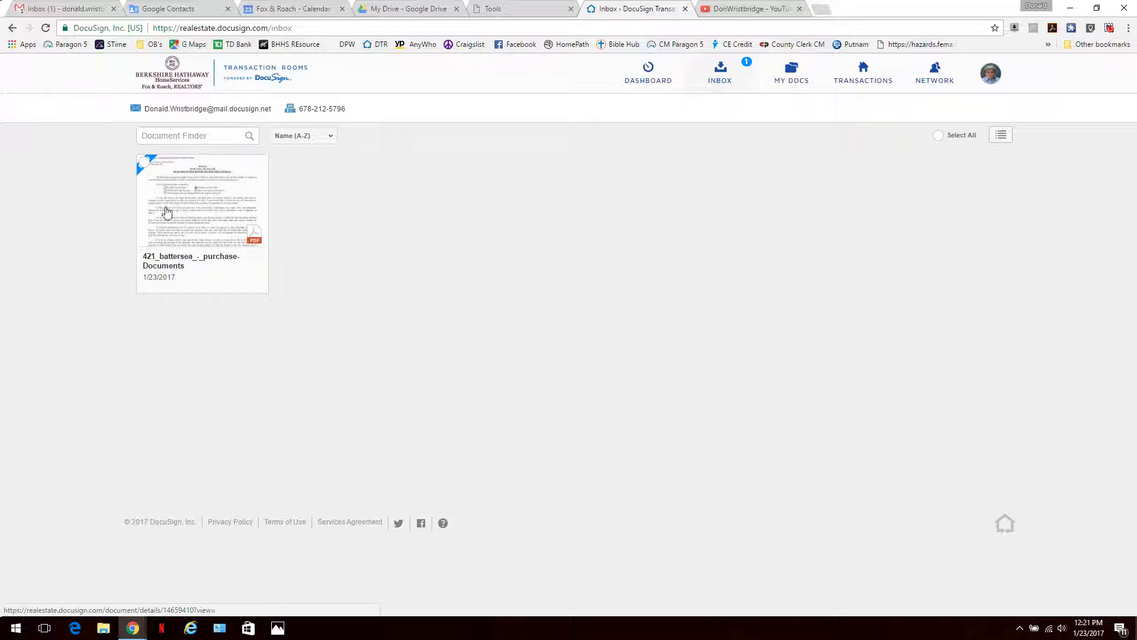
pyautogui.click(144, 163)
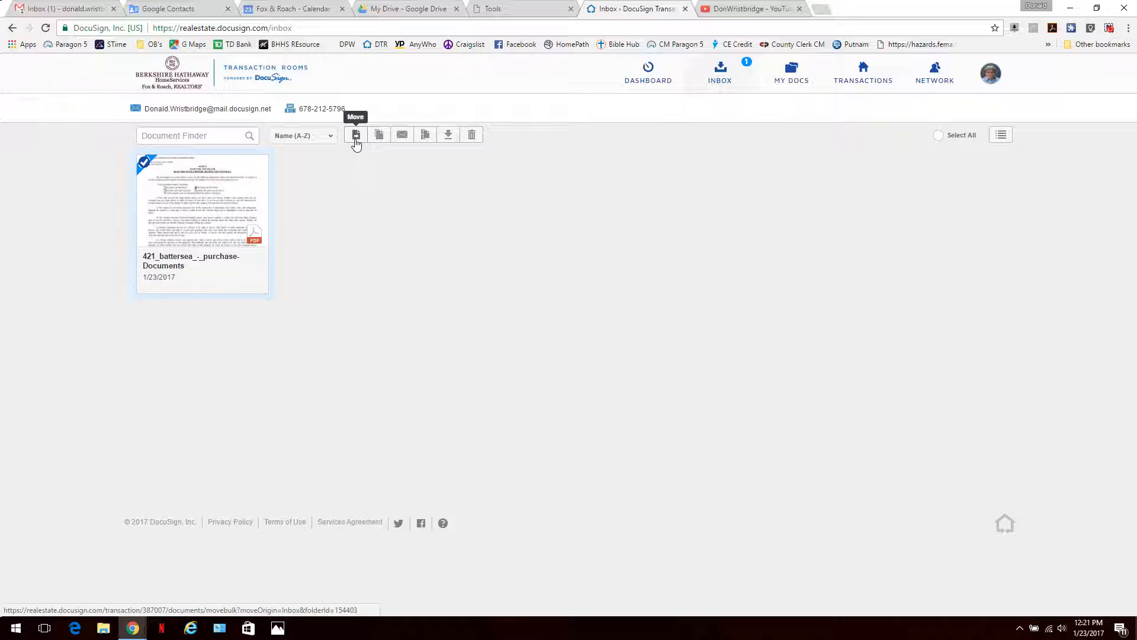
pyautogui.click(355, 136)
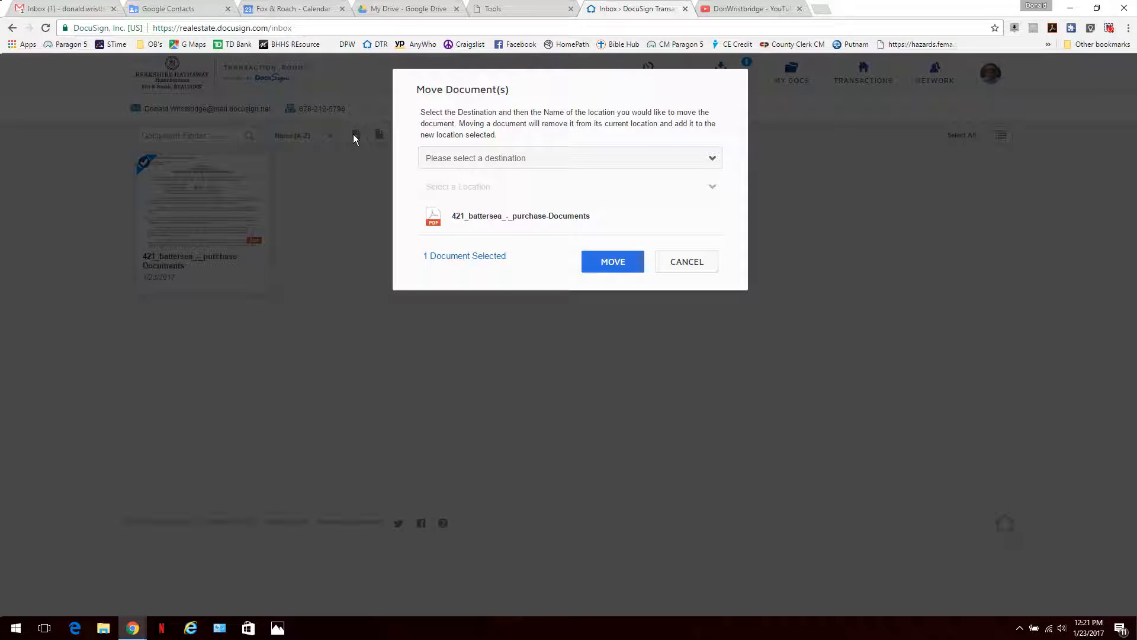
pyautogui.click(713, 160)
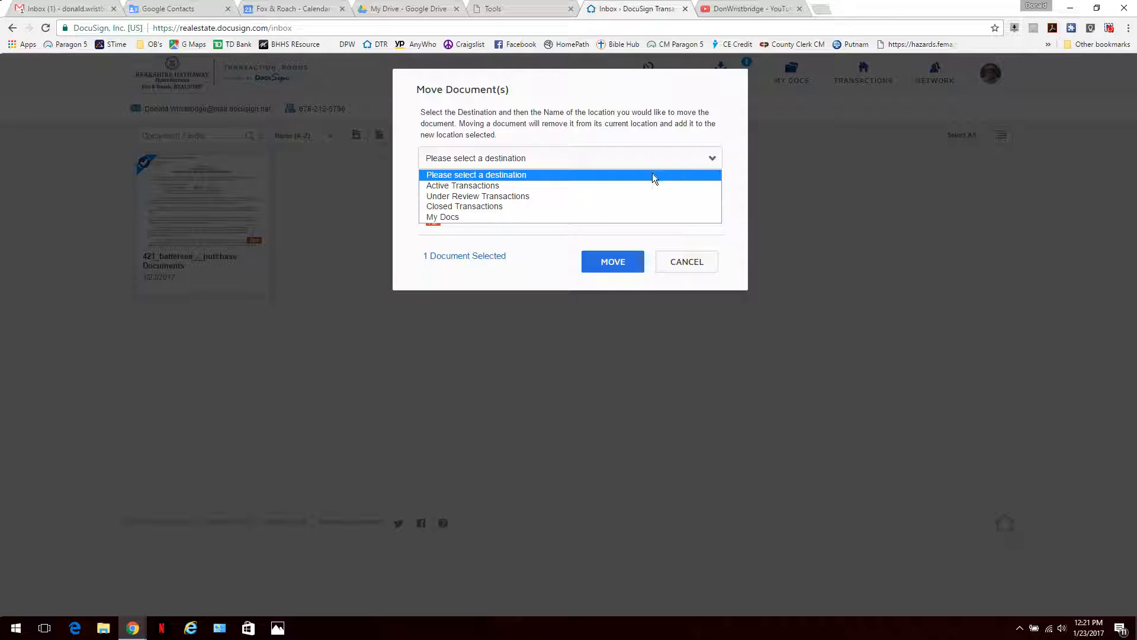
pyautogui.click(605, 185)
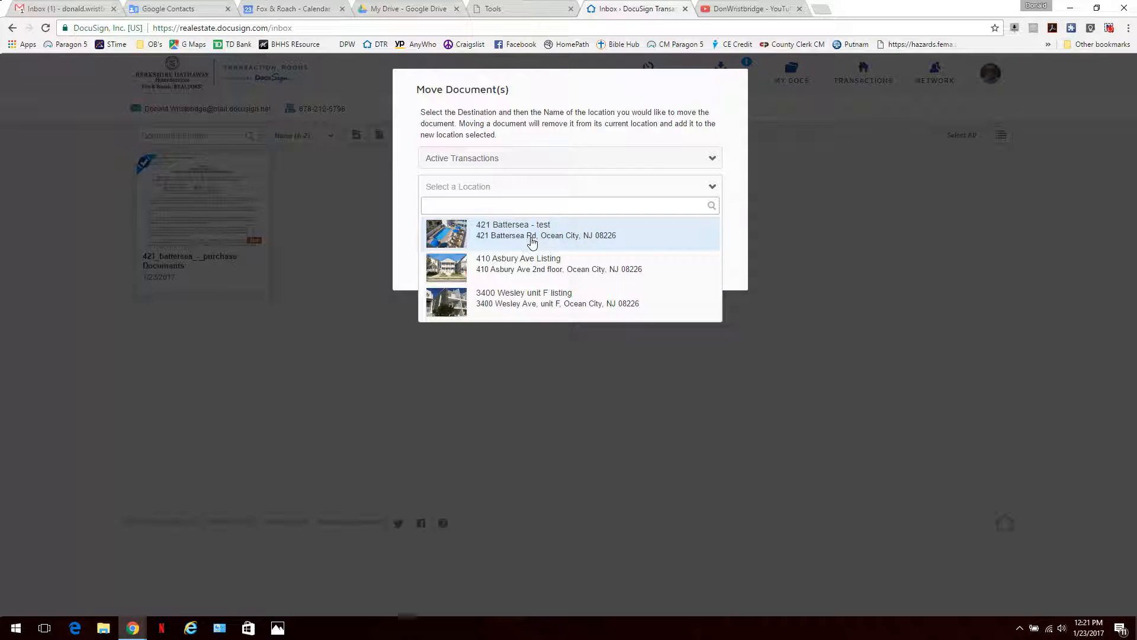
pyautogui.click(531, 240)
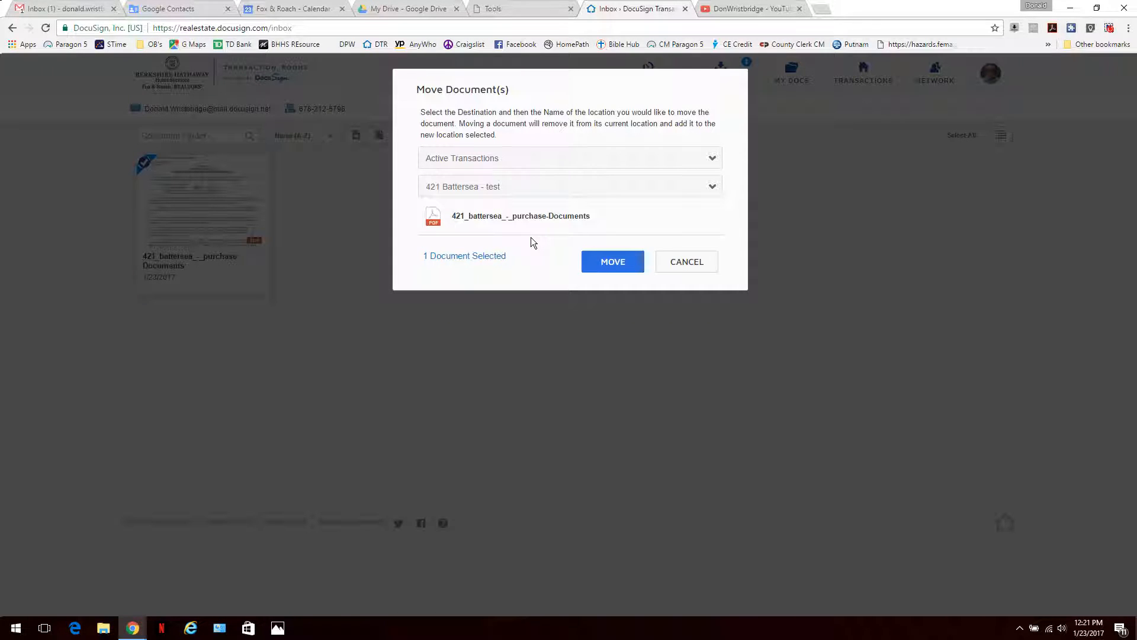
pyautogui.click(603, 261)
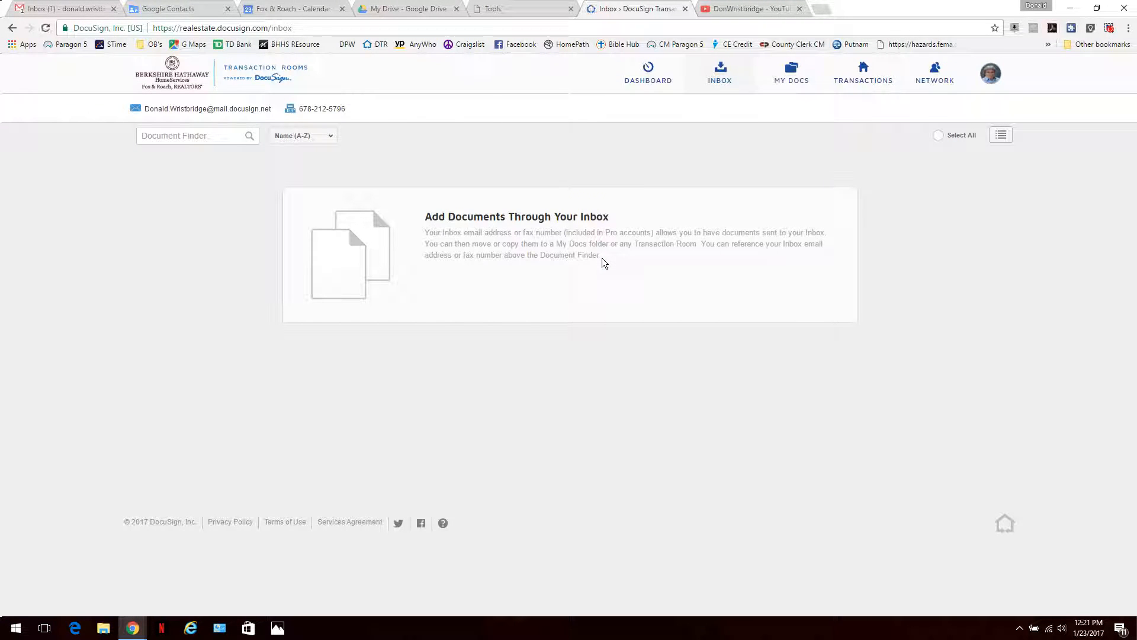
pyautogui.click(870, 78)
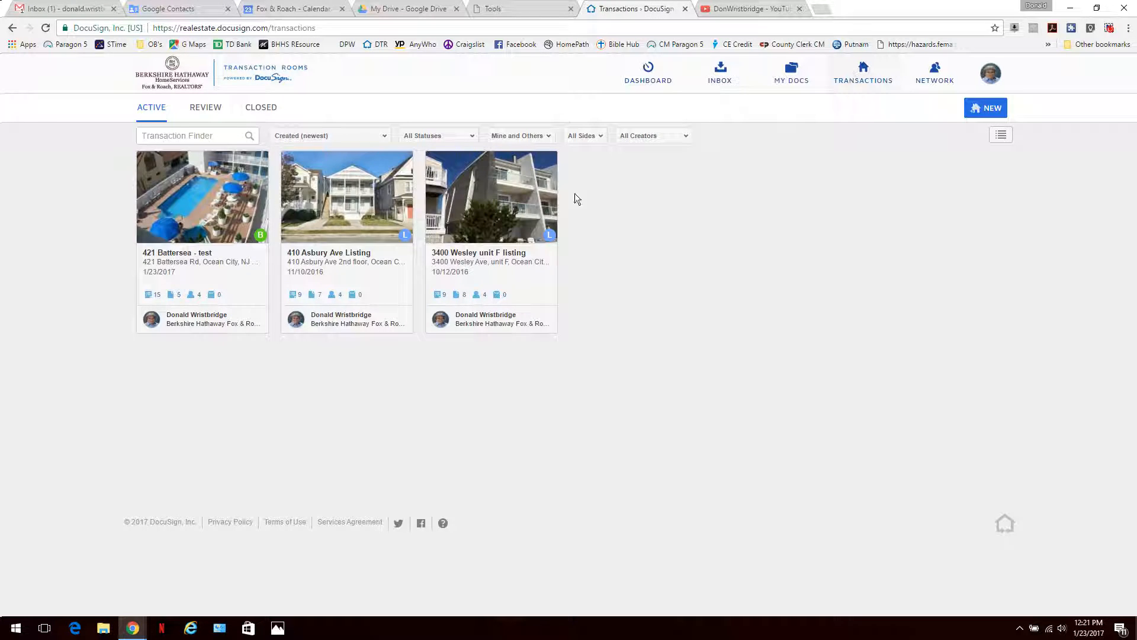
pyautogui.click(252, 207)
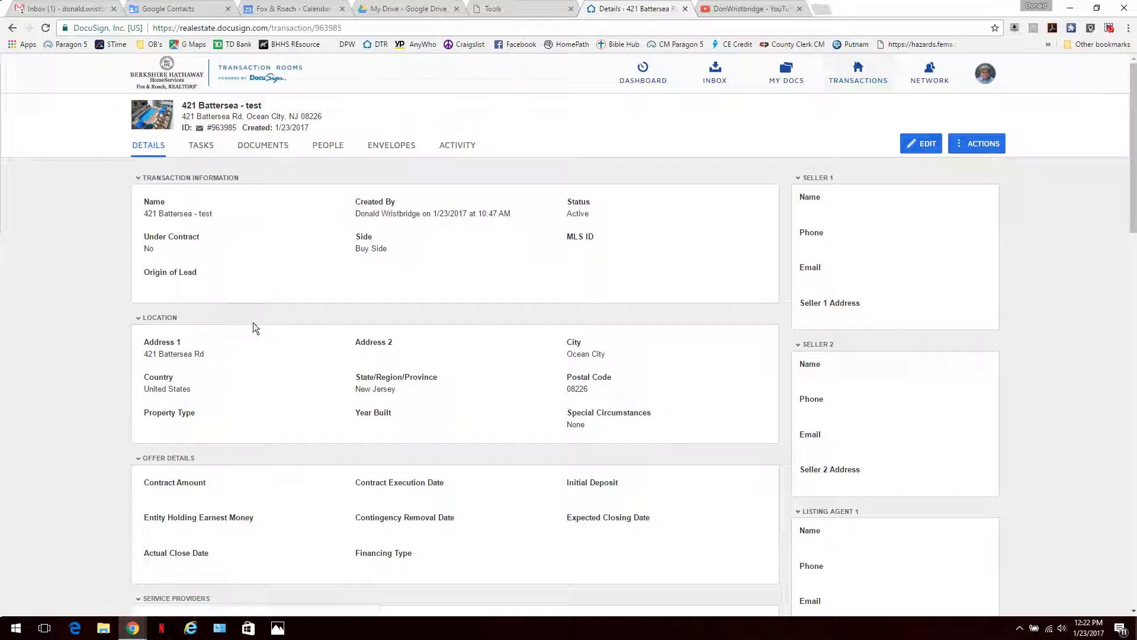
pyautogui.click(263, 146)
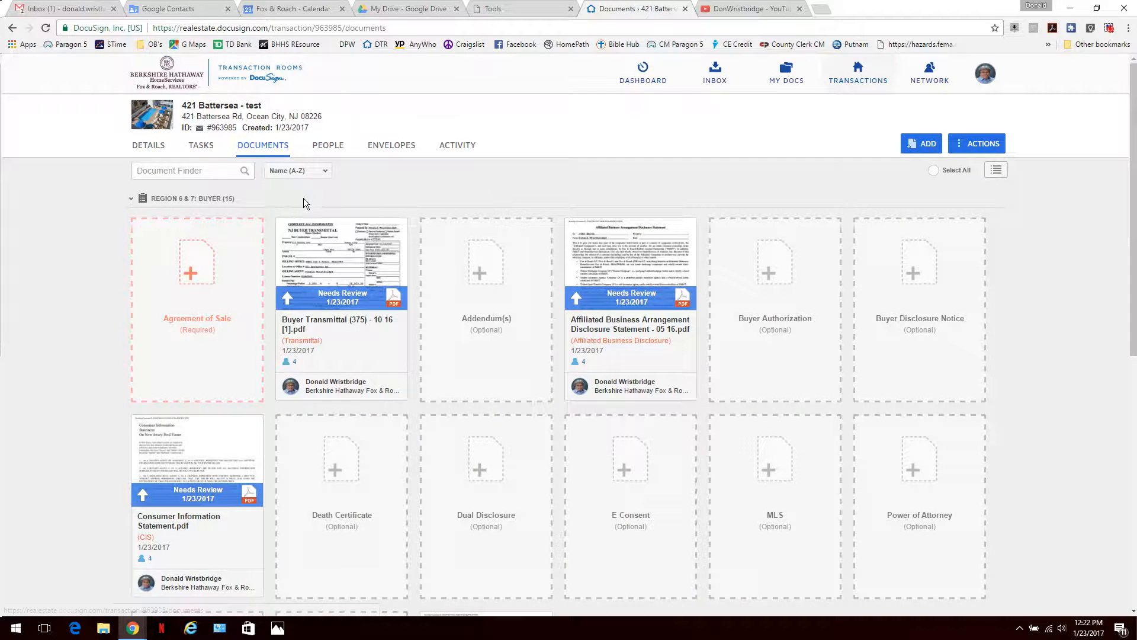
pyautogui.scroll(-5, 292, 200)
pyautogui.scroll(-3, 449, 439)
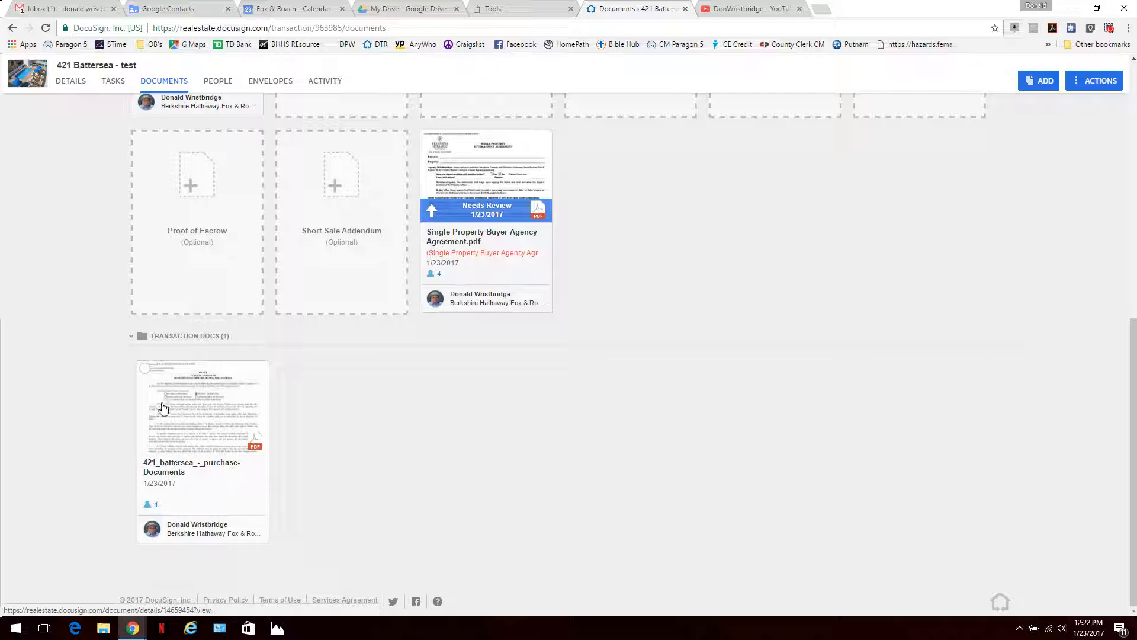
pyautogui.scroll(8, 176, 407)
pyautogui.click(180, 256)
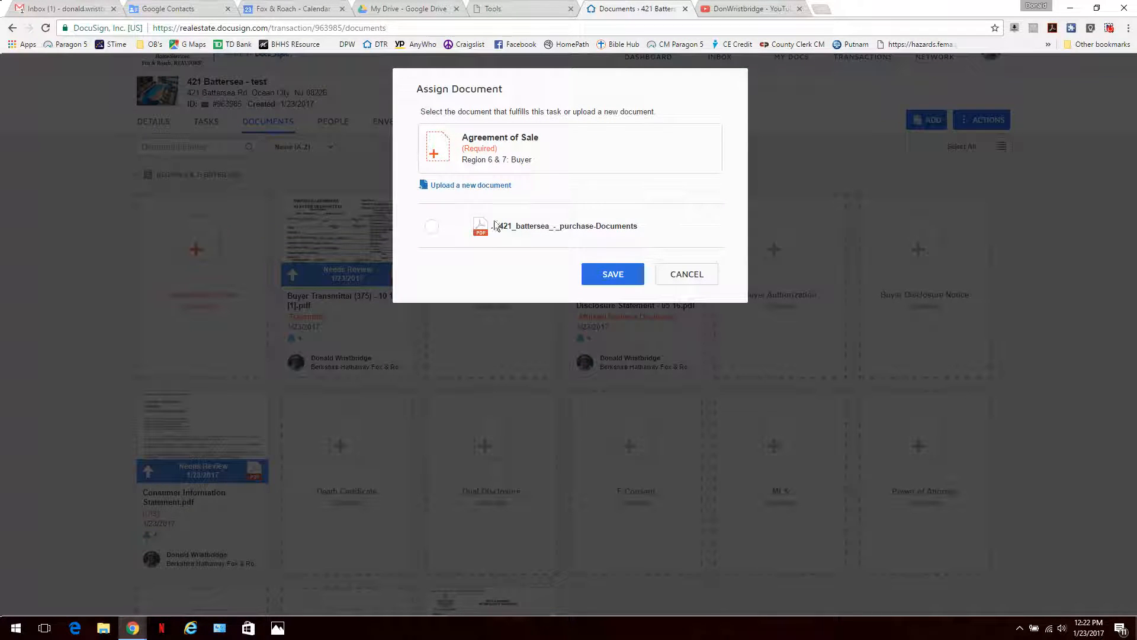
pyautogui.click(433, 226)
pyautogui.click(596, 275)
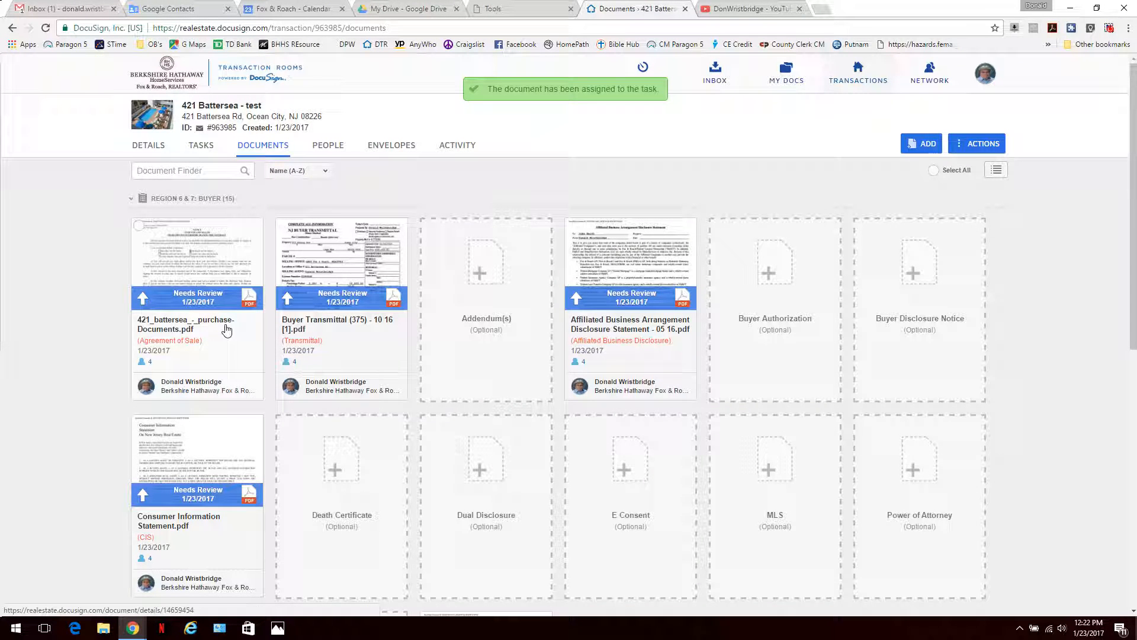
pyautogui.scroll(-2, 224, 330)
pyautogui.scroll(-5, 224, 330)
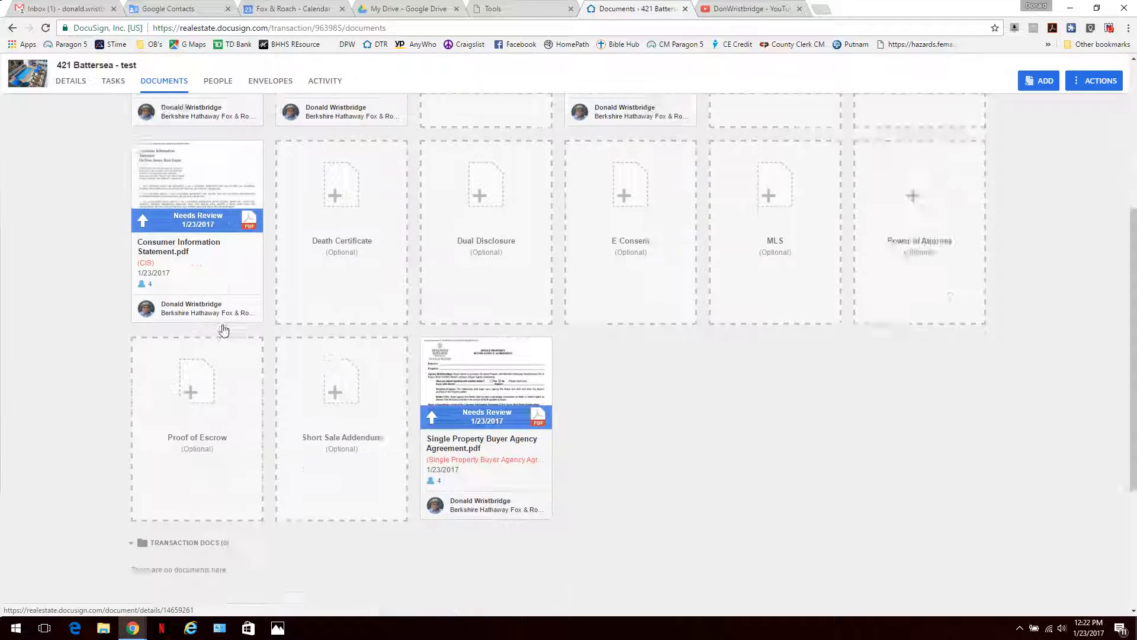
pyautogui.scroll(7, 675, 326)
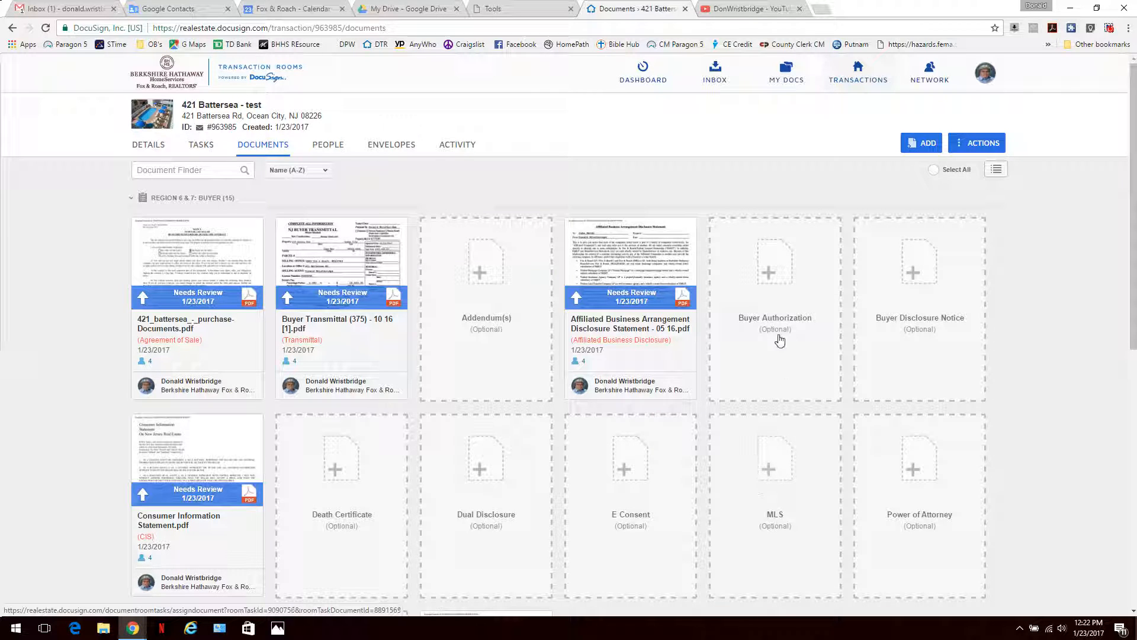
pyautogui.click(928, 143)
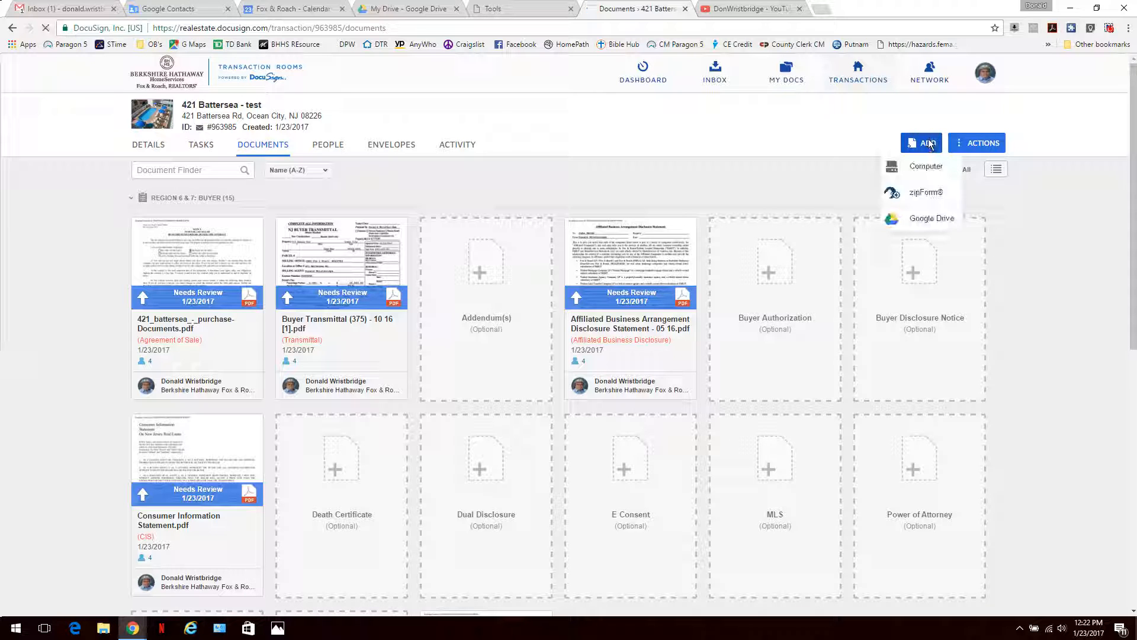
pyautogui.click(919, 167)
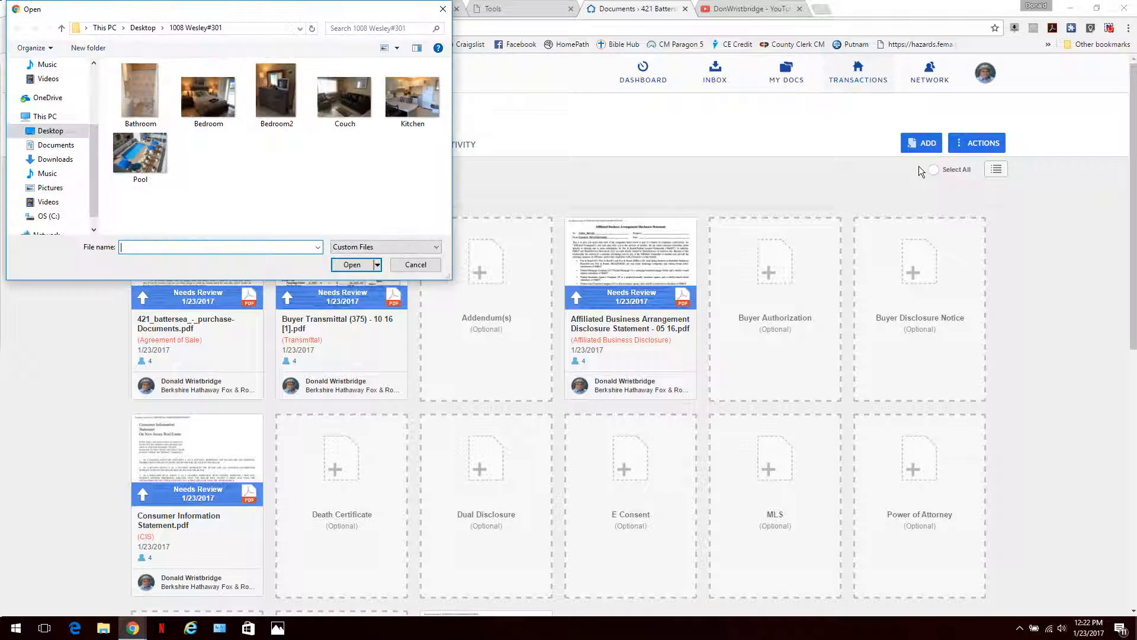
pyautogui.scroll(3, 42, 91)
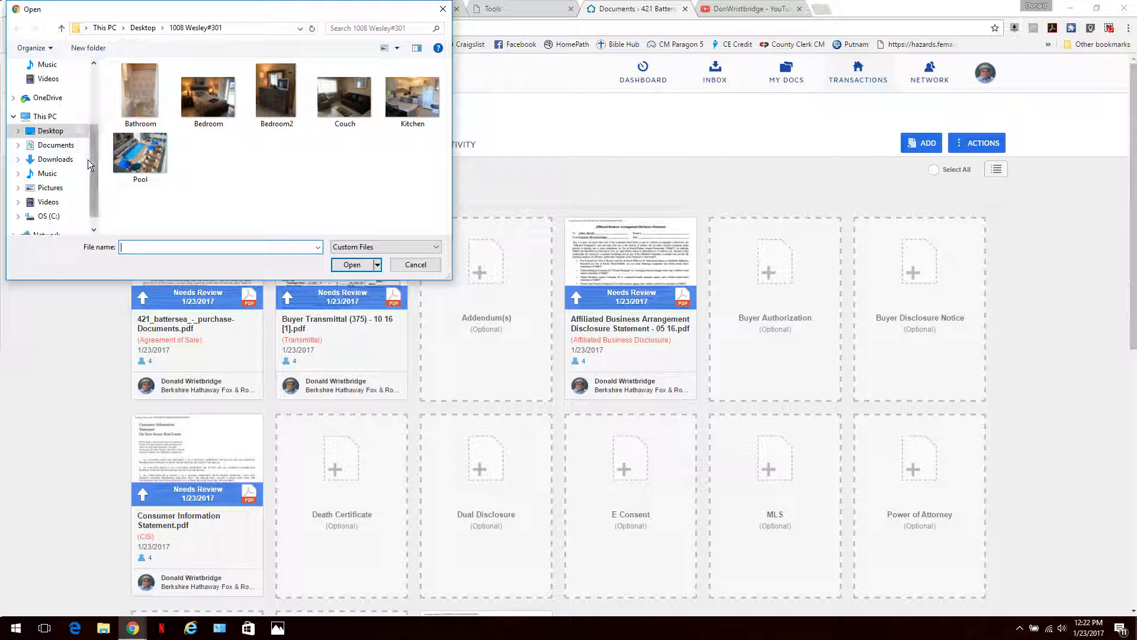
pyautogui.click(48, 90)
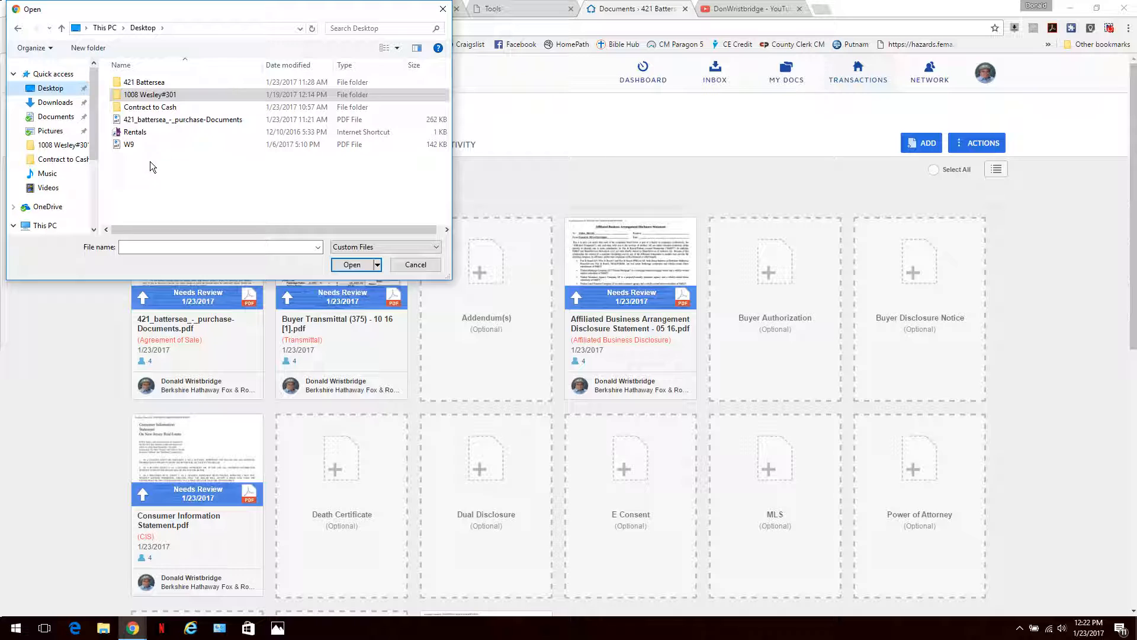
pyautogui.doubleClick(151, 82)
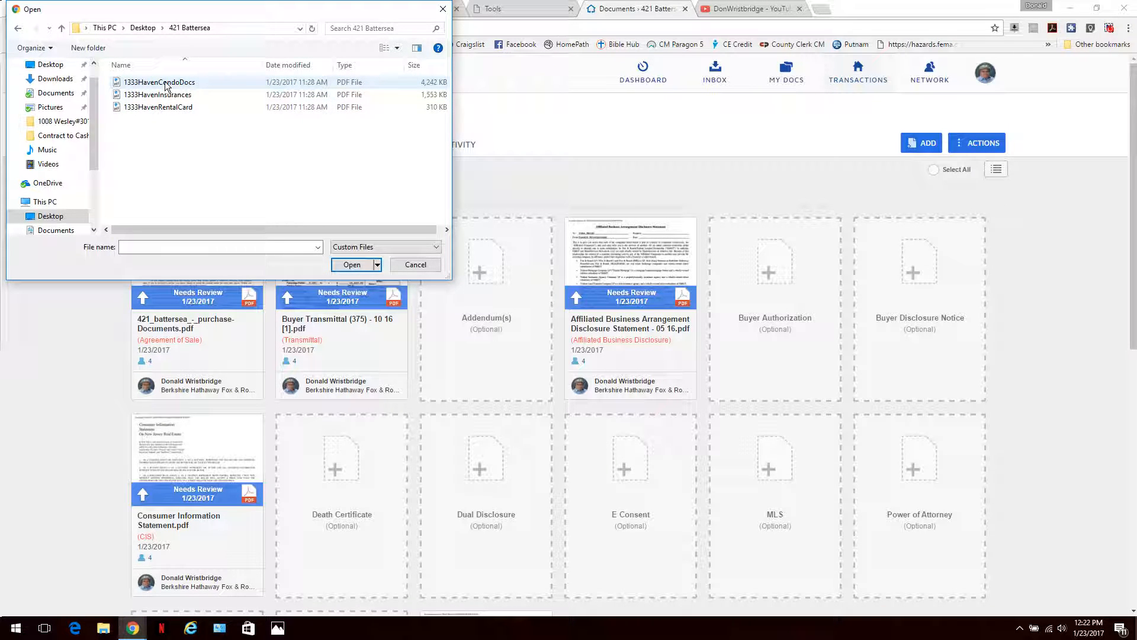
pyautogui.click(166, 86)
pyautogui.keyDown('shift'); pyautogui.click(172, 109); pyautogui.keyUp('shift')
pyautogui.keyDown('shift'); pyautogui.click(171, 109); pyautogui.keyUp('shift')
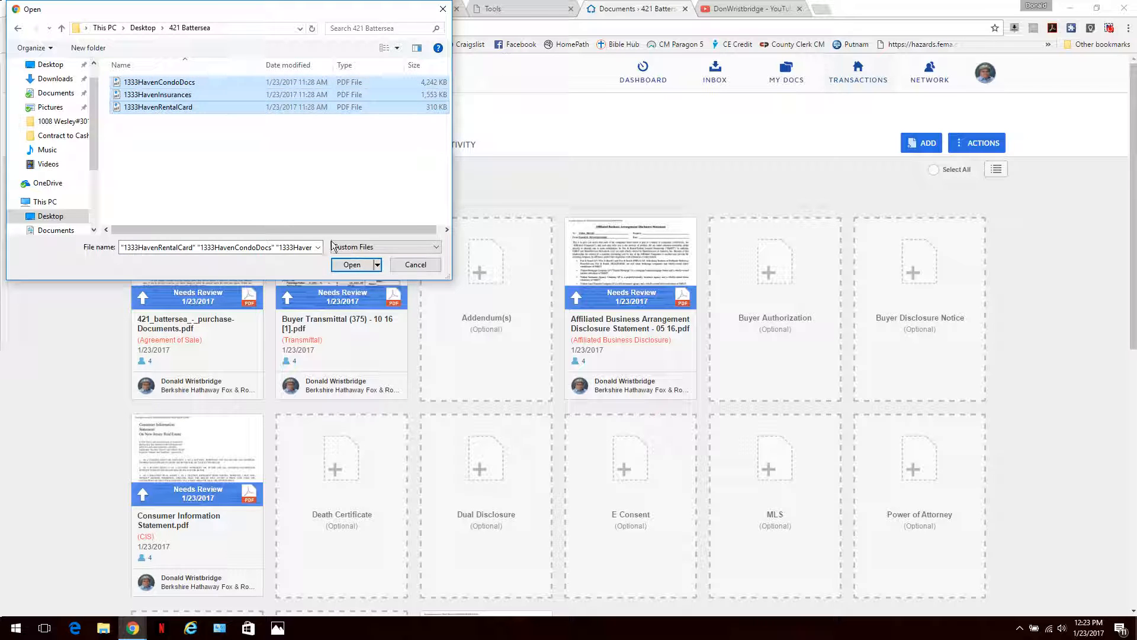
pyautogui.click(356, 265)
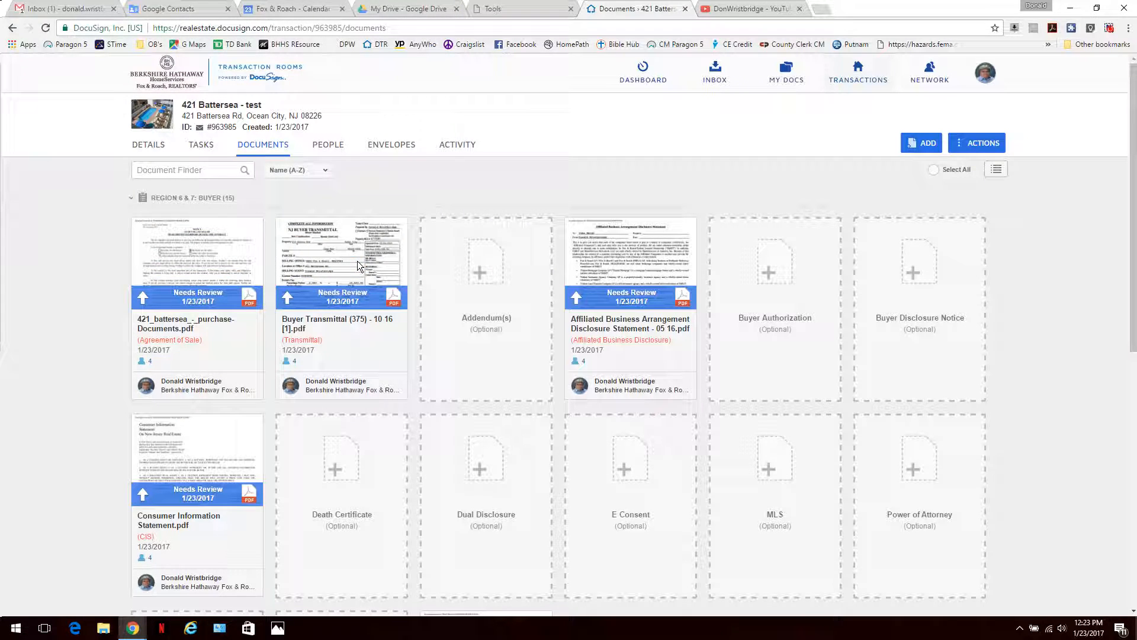
pyautogui.scroll(-8, 358, 263)
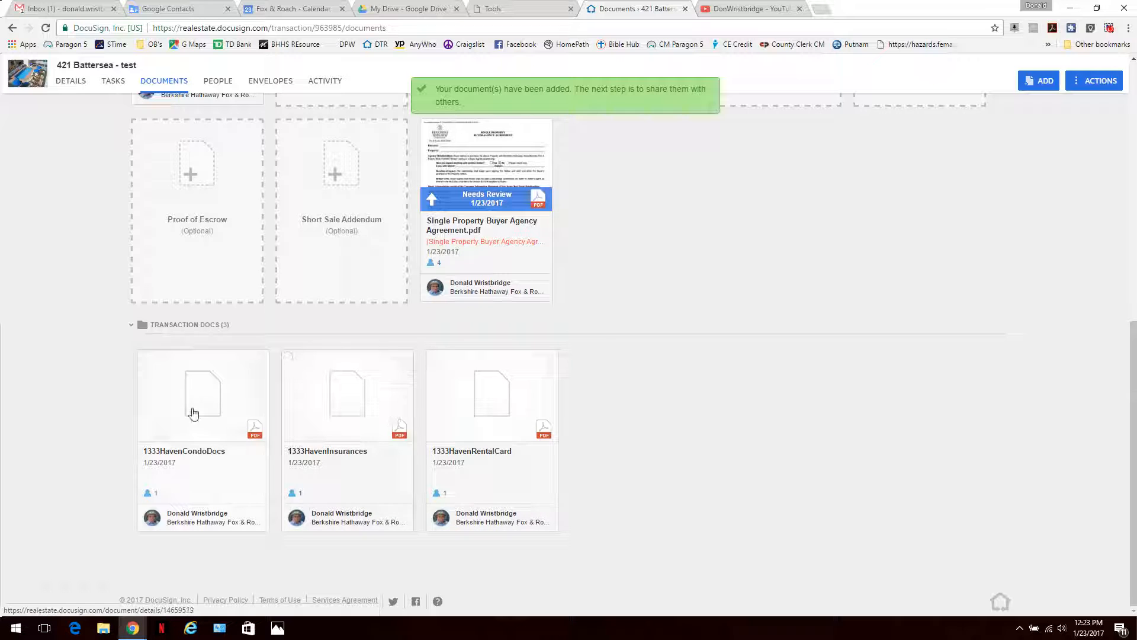
pyautogui.scroll(10, 640, 384)
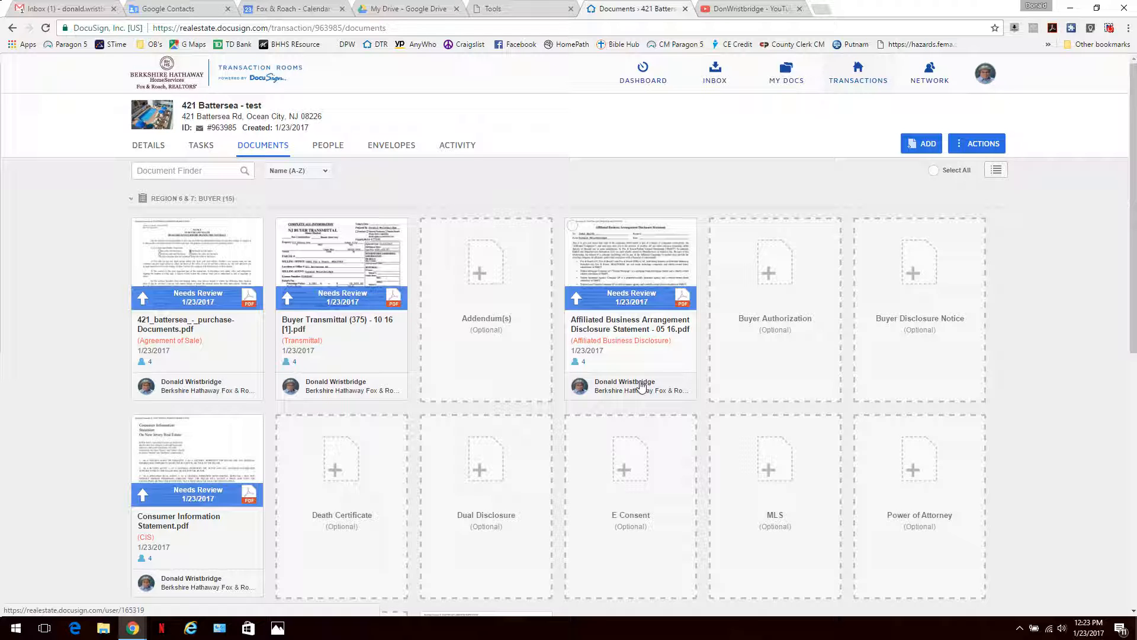
pyautogui.click(328, 148)
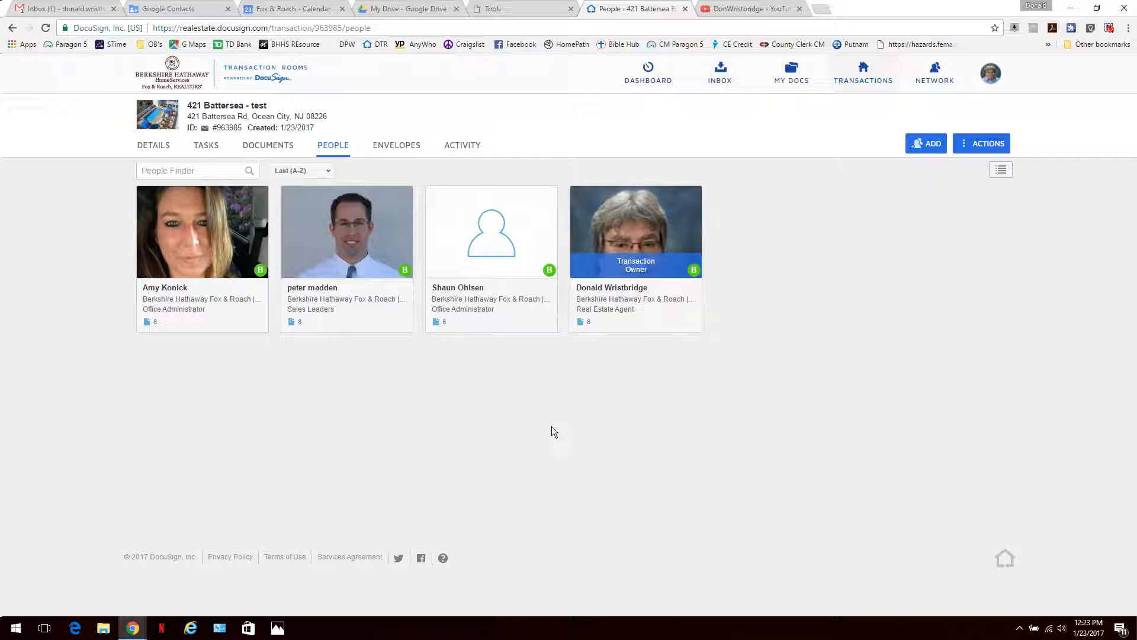
pyautogui.click(398, 148)
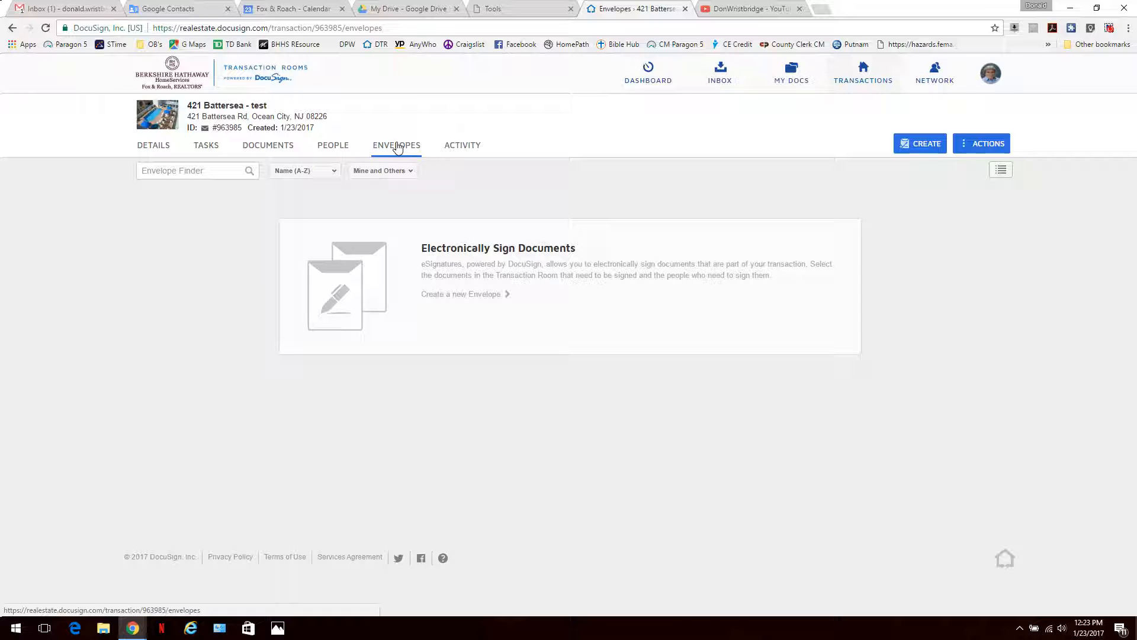
pyautogui.click(247, 147)
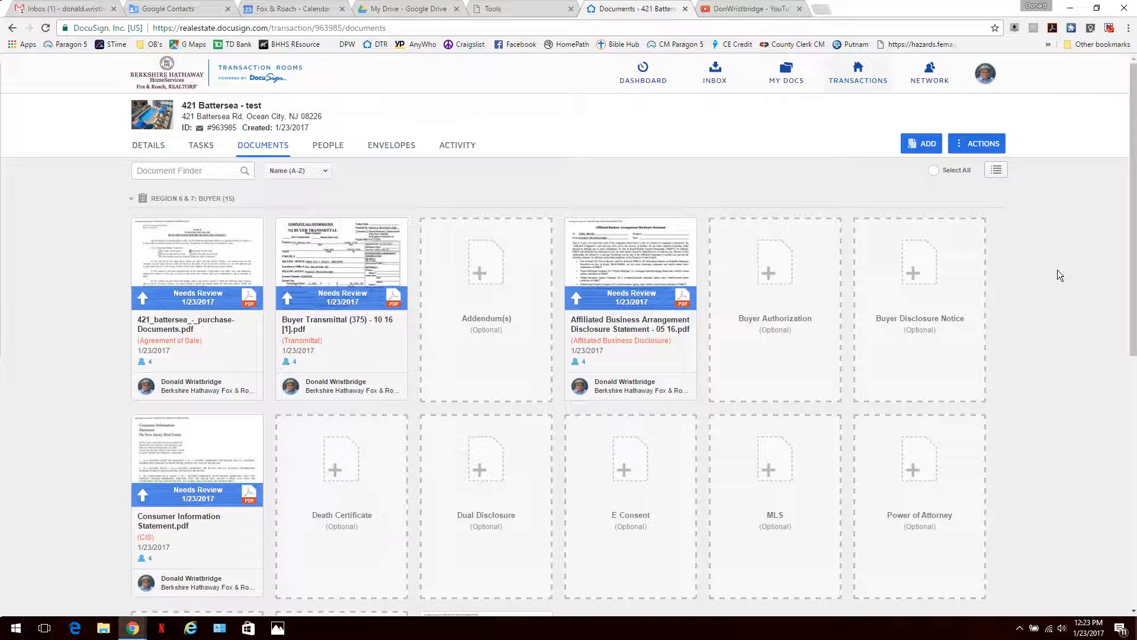
pyautogui.scroll(-8, 1059, 274)
pyautogui.scroll(7, 1059, 275)
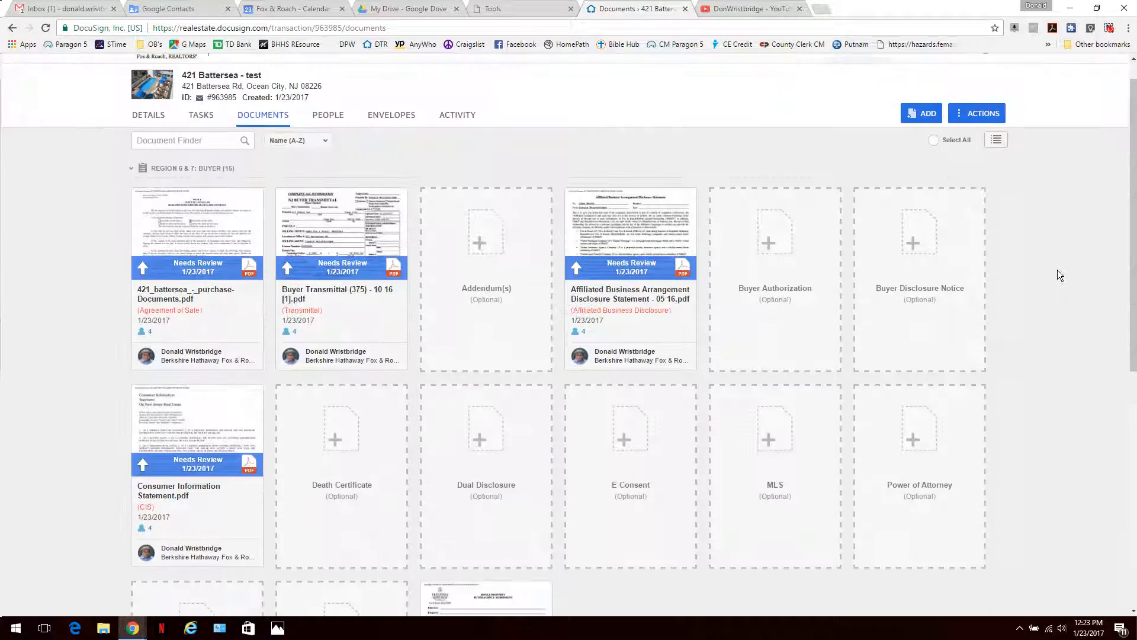
pyautogui.scroll(1, 1057, 275)
pyautogui.click(927, 144)
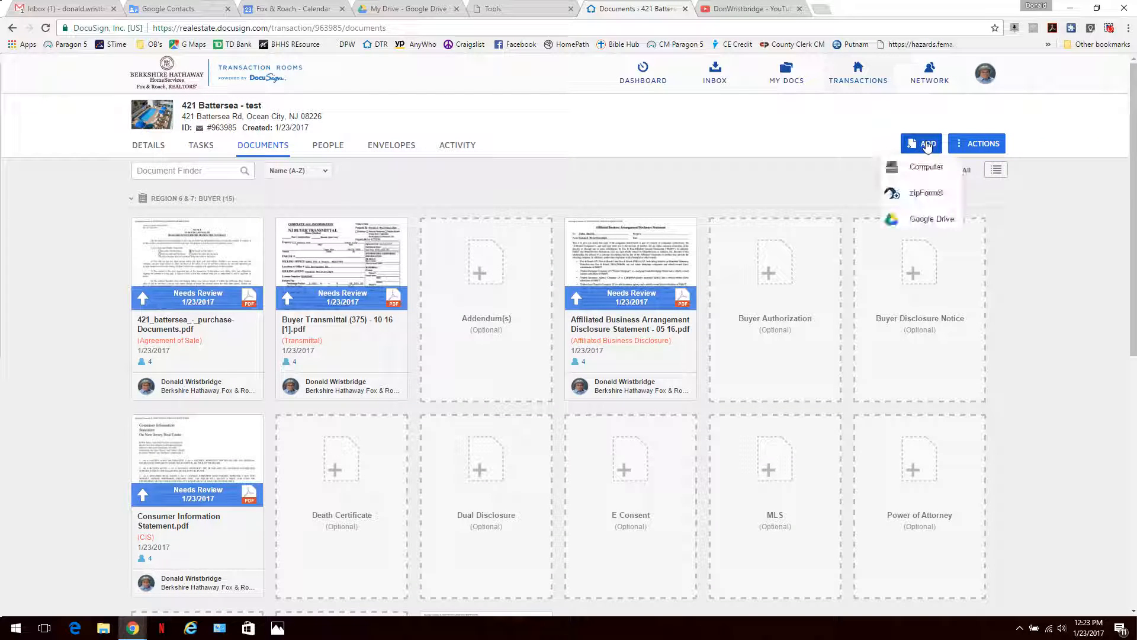
pyautogui.click(993, 144)
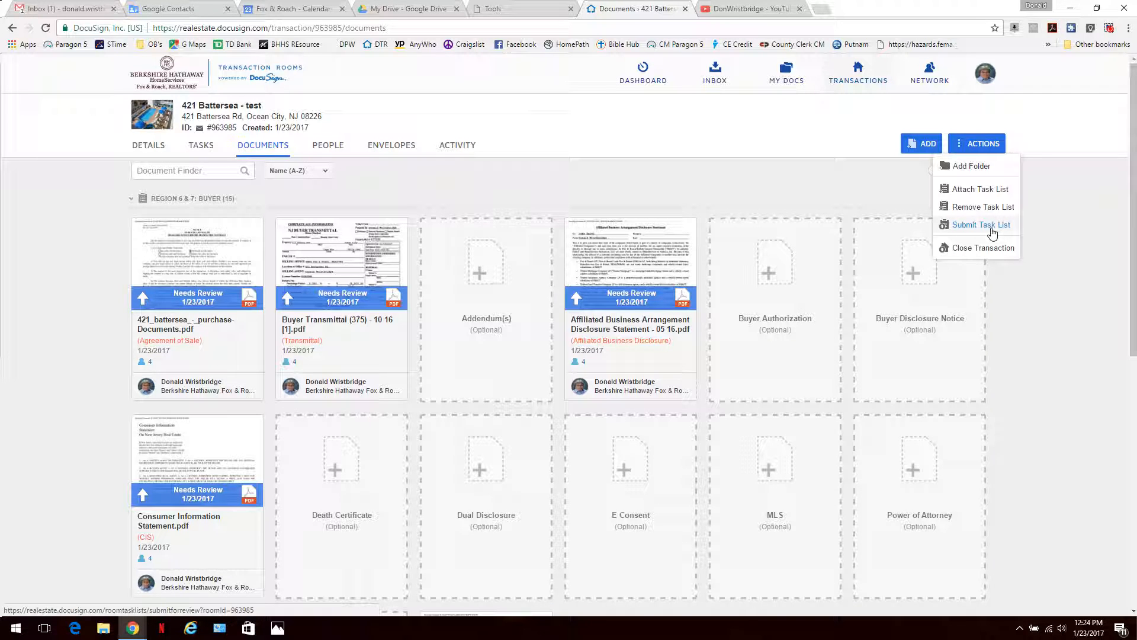
pyautogui.click(657, 291)
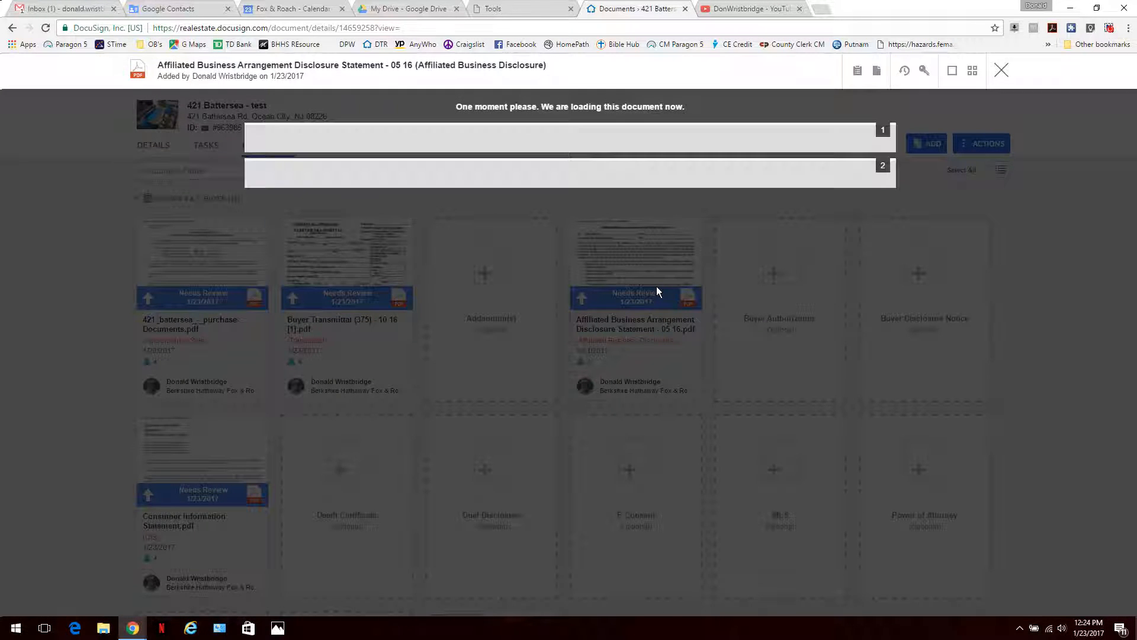
pyautogui.scroll(-9, 657, 286)
pyautogui.scroll(10, 656, 286)
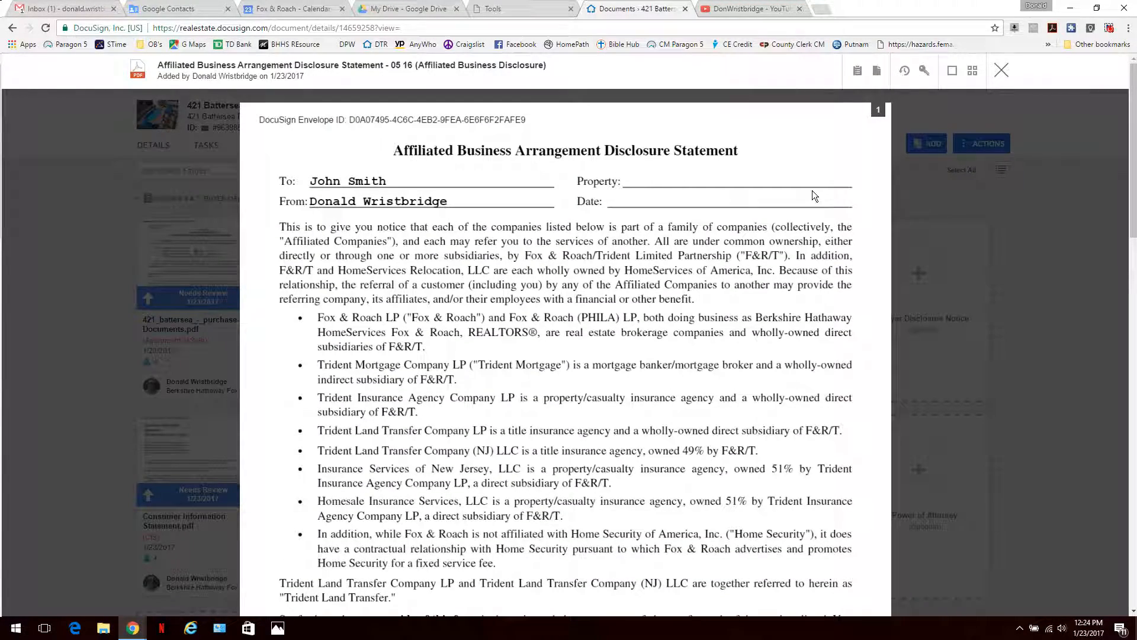
pyautogui.scroll(-10, 584, 397)
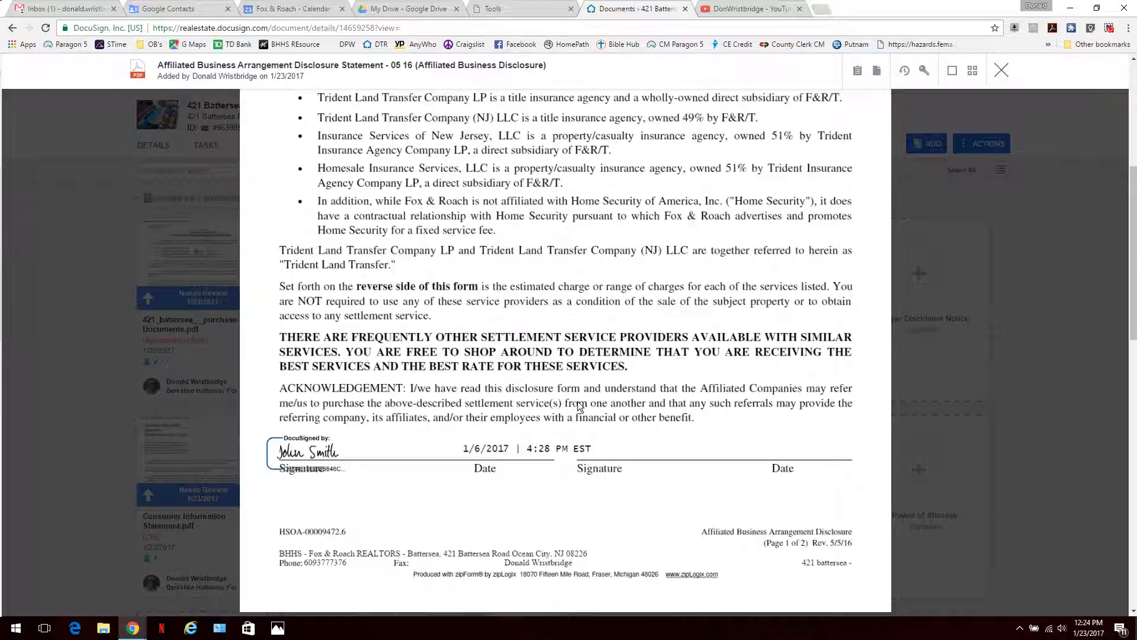
pyautogui.scroll(-10, 398, 275)
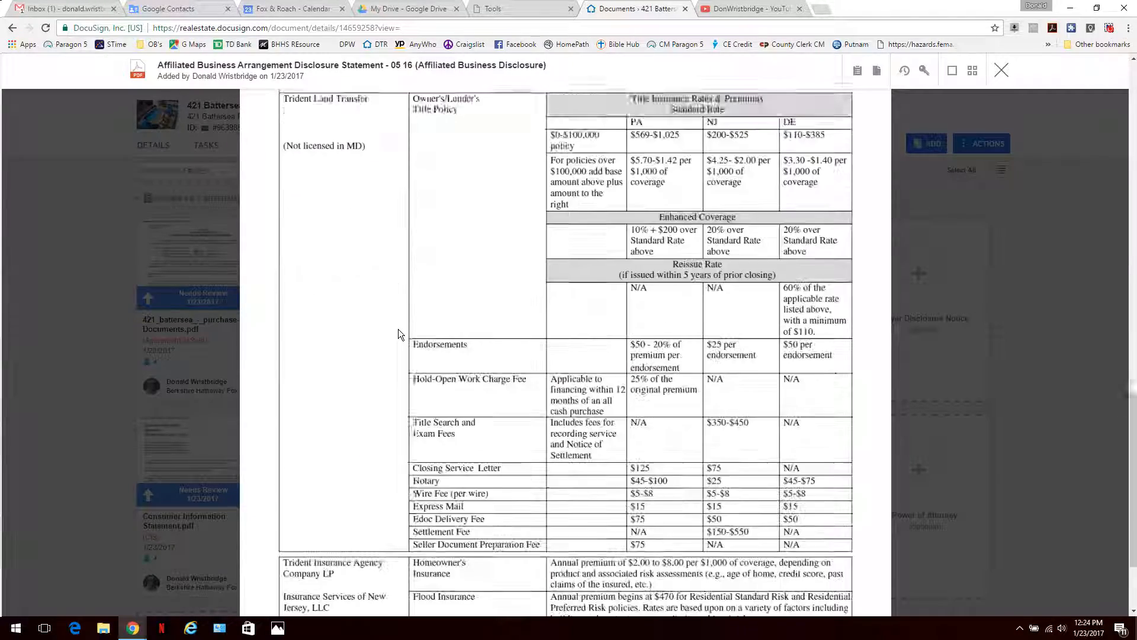
pyautogui.scroll(20, 398, 329)
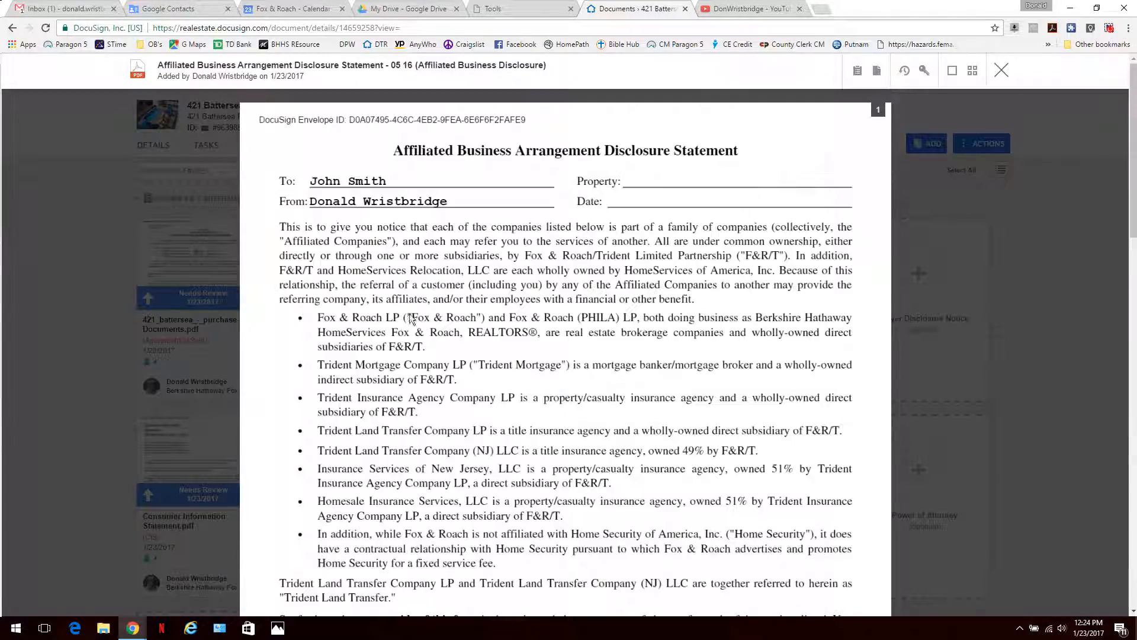
pyautogui.click(1002, 69)
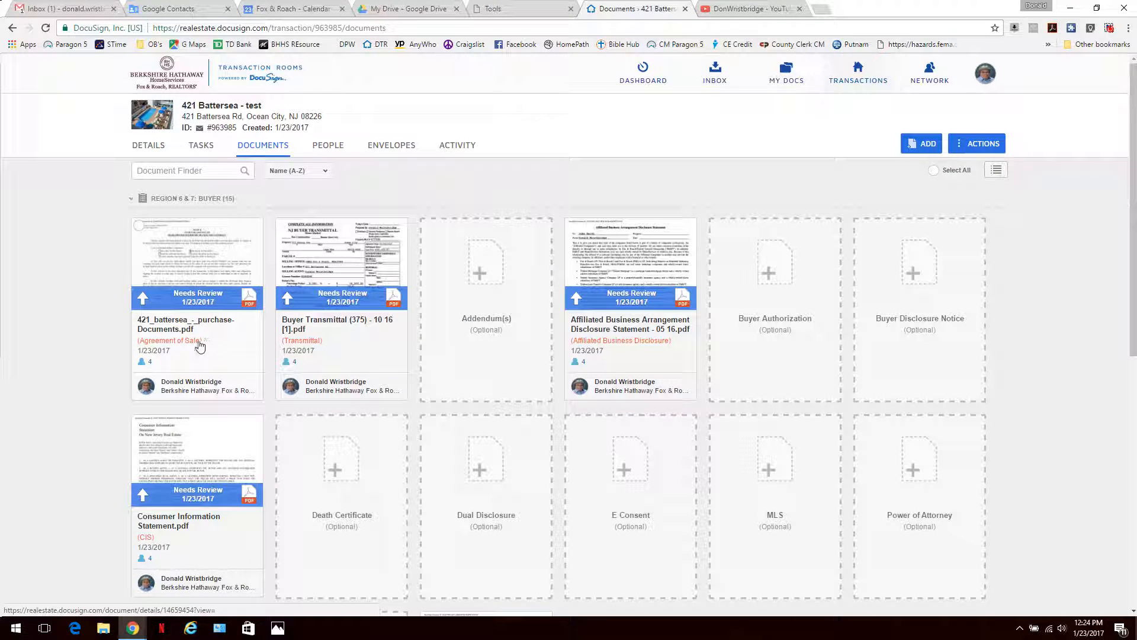
pyautogui.click(183, 300)
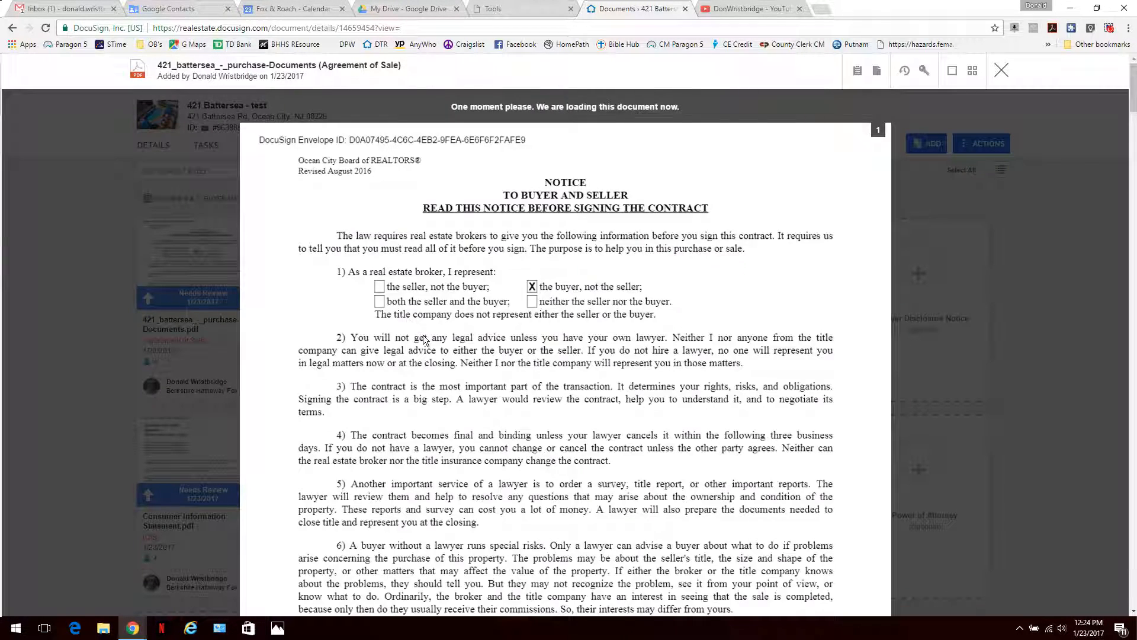
pyautogui.scroll(-10, 426, 340)
pyautogui.scroll(3, 510, 187)
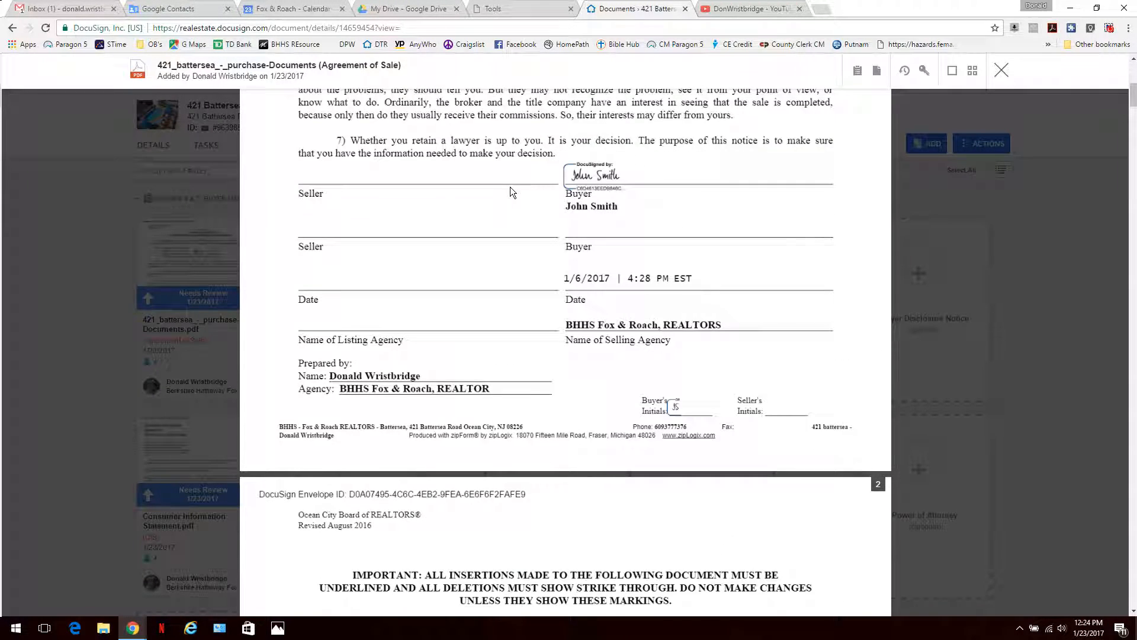
pyautogui.scroll(10, 513, 193)
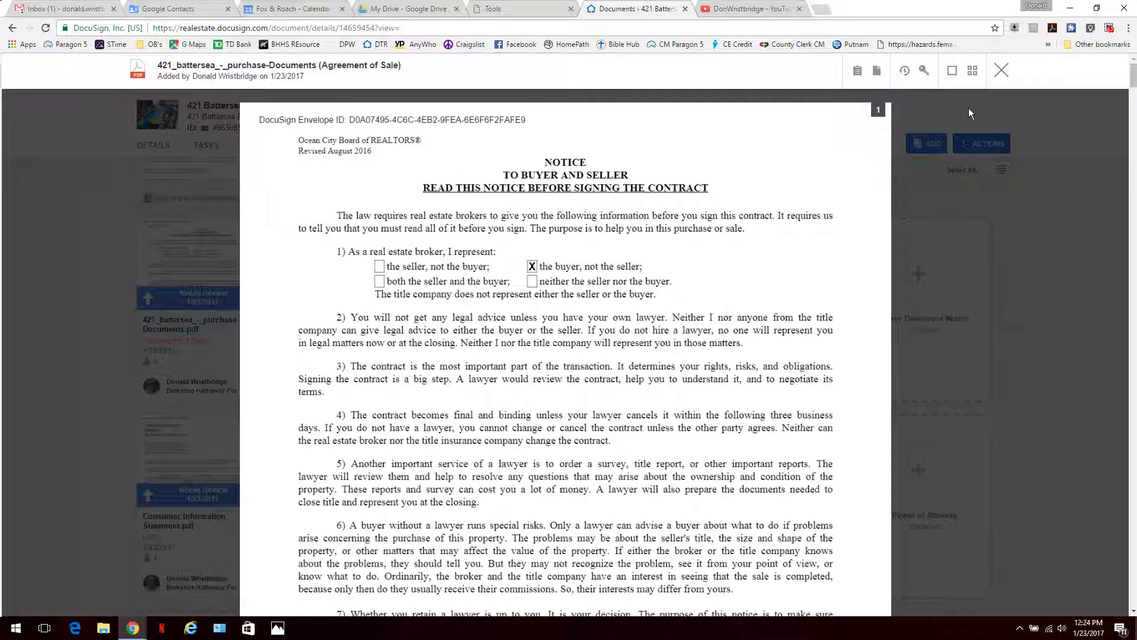
pyautogui.click(1001, 71)
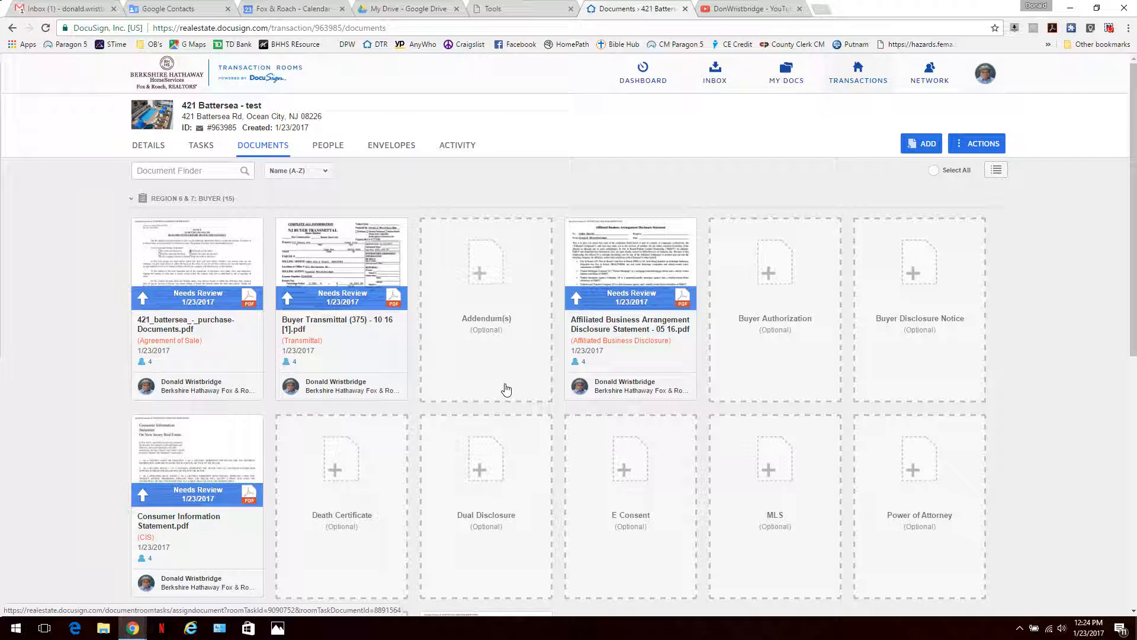
pyautogui.click(1109, 28)
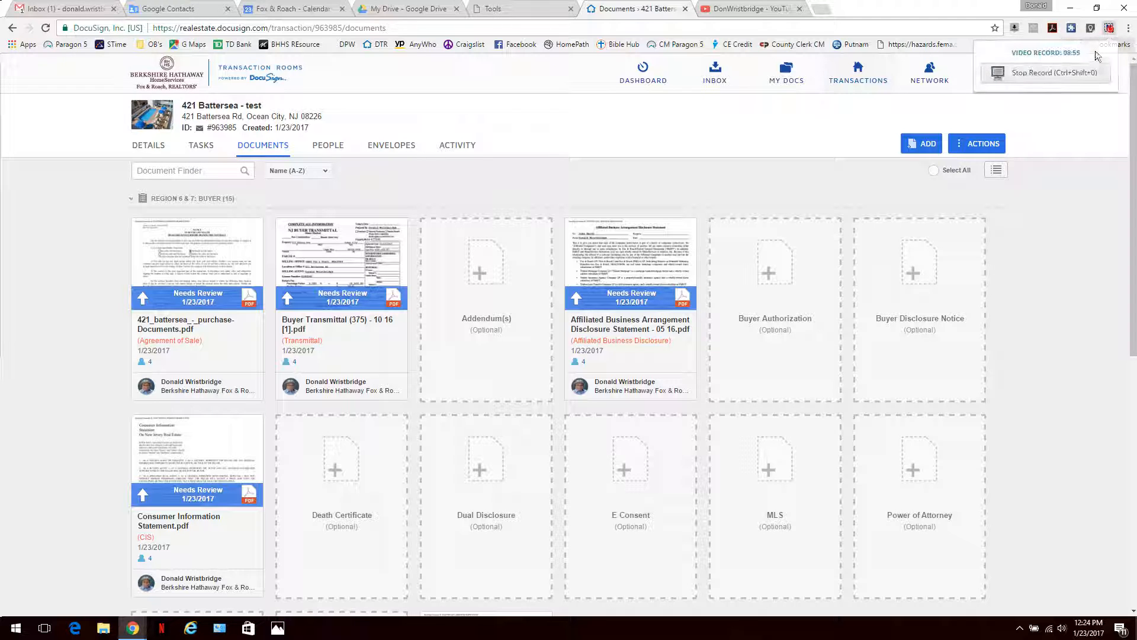